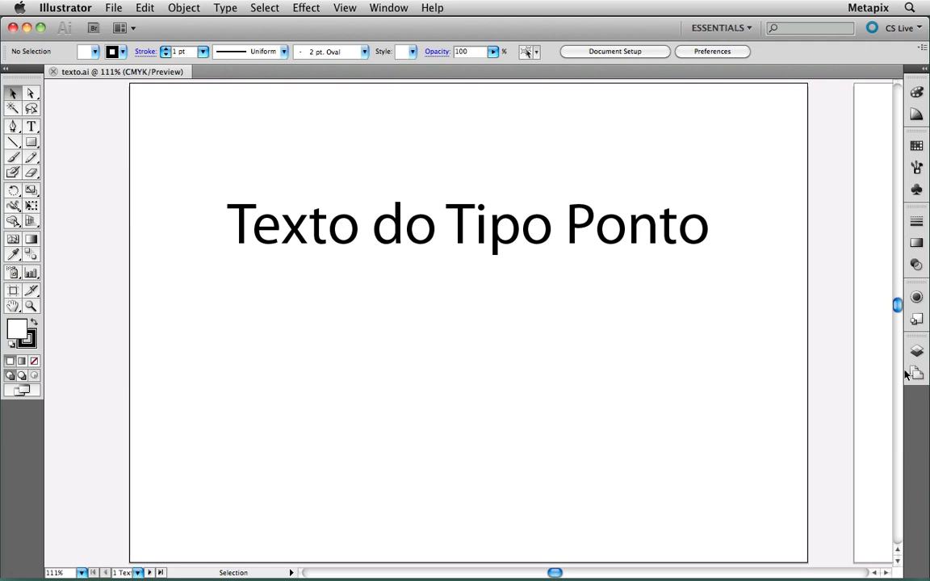
Go to artboard 4, "Ao redor de Segmentos Fe...", which holds the circle
left_click(917, 373)
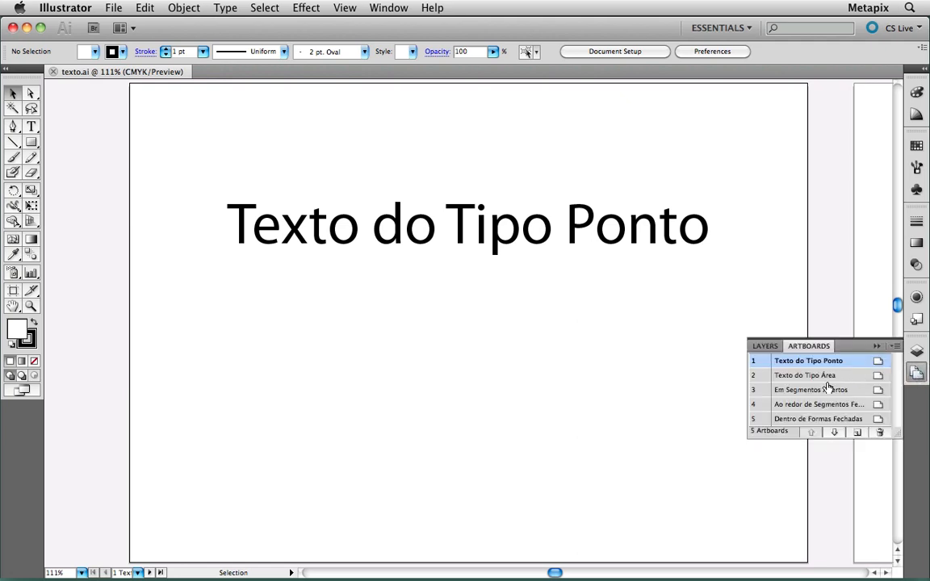
double_click(805, 406)
left_click(686, 289)
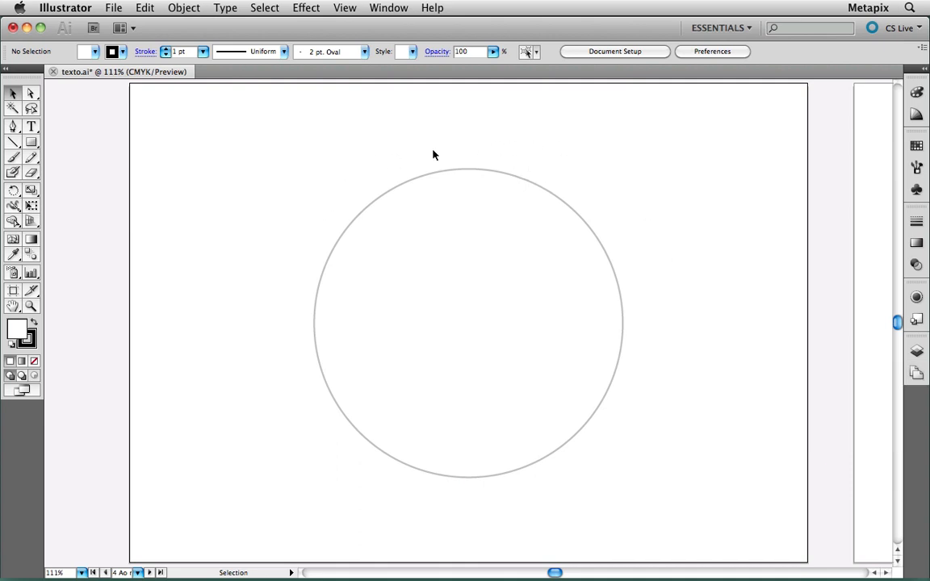
Set up the Type tool with a 60 pt font size and the Semibold style
left_click(32, 127)
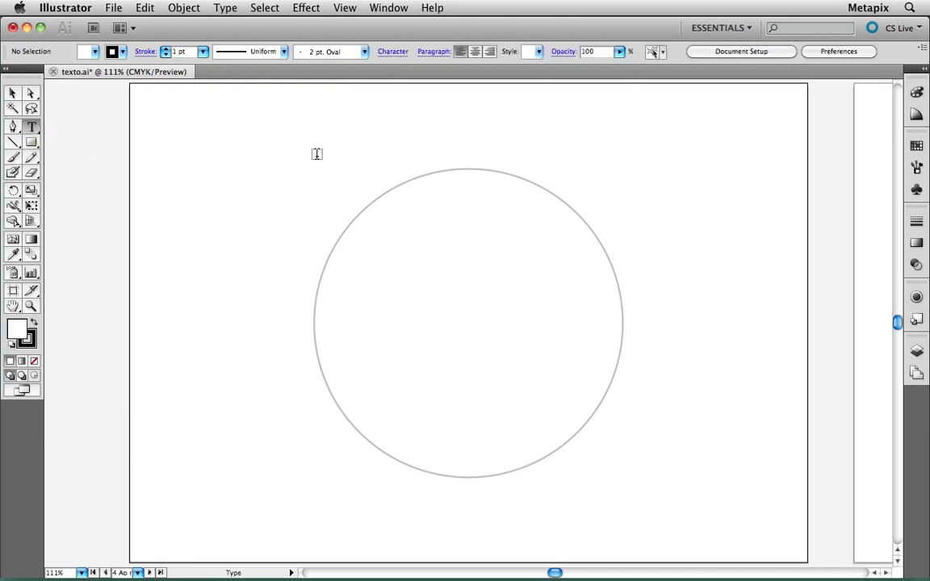
left_click(394, 52)
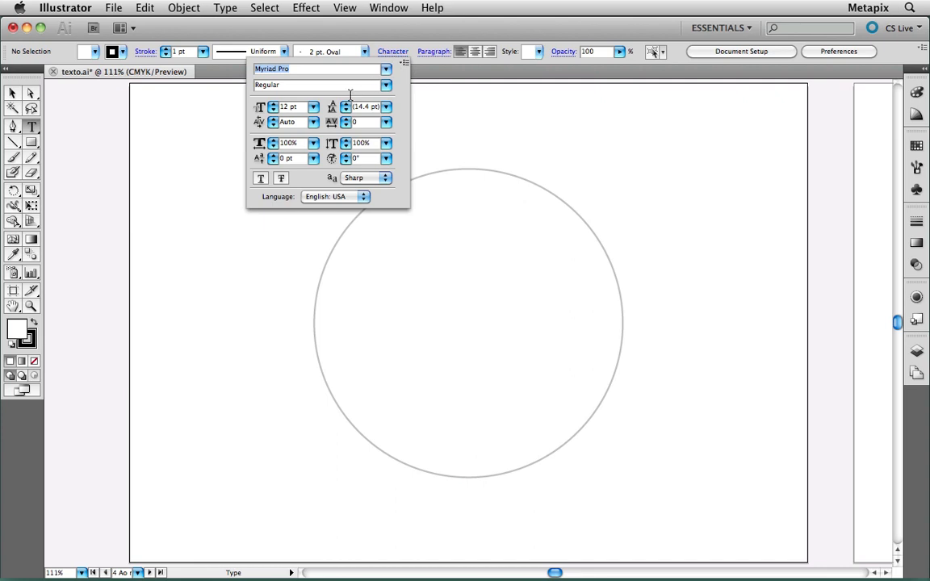
left_click(314, 107)
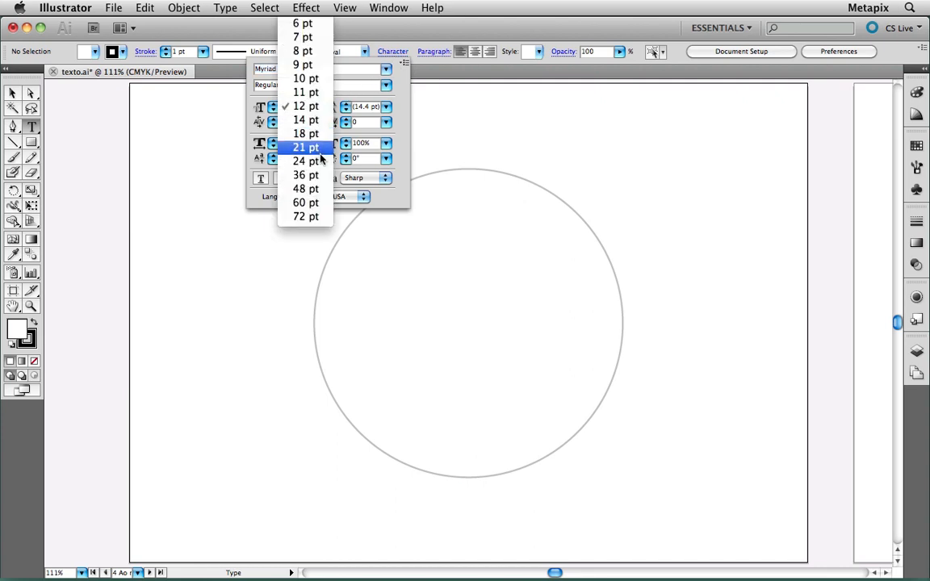
left_click(313, 203)
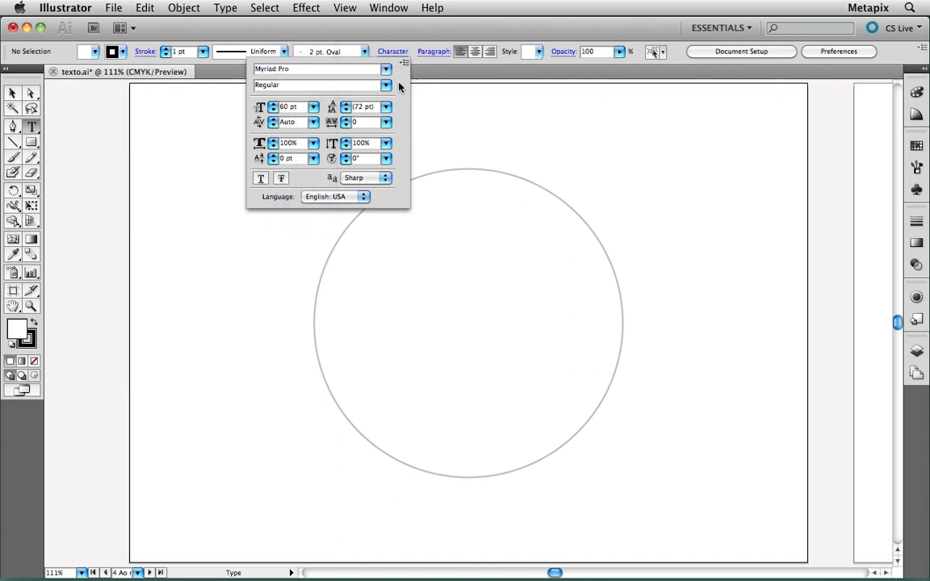
left_click(387, 86)
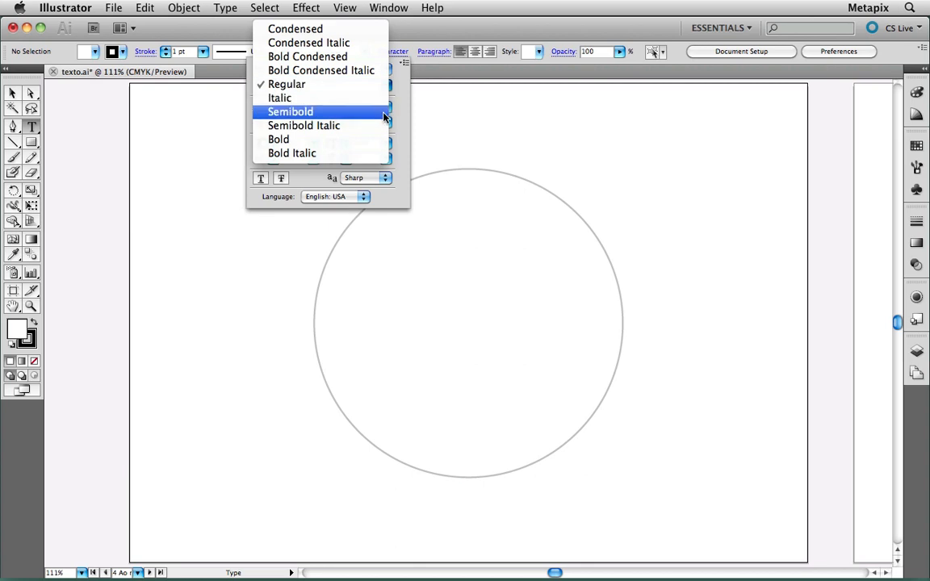
left_click(385, 113)
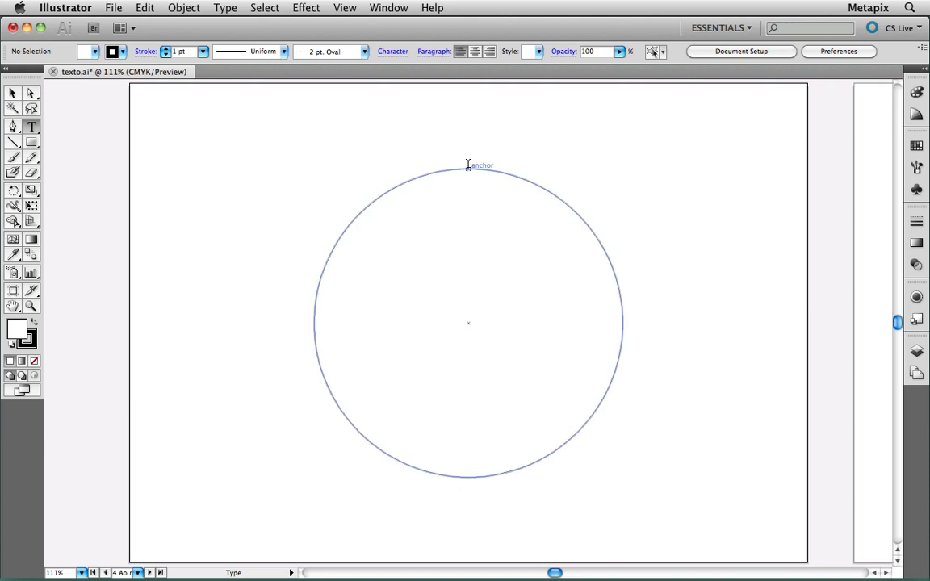
Add the path text "Texto ao redor de" along the circle from its upper anchor and centre-align it
left_click(468, 165)
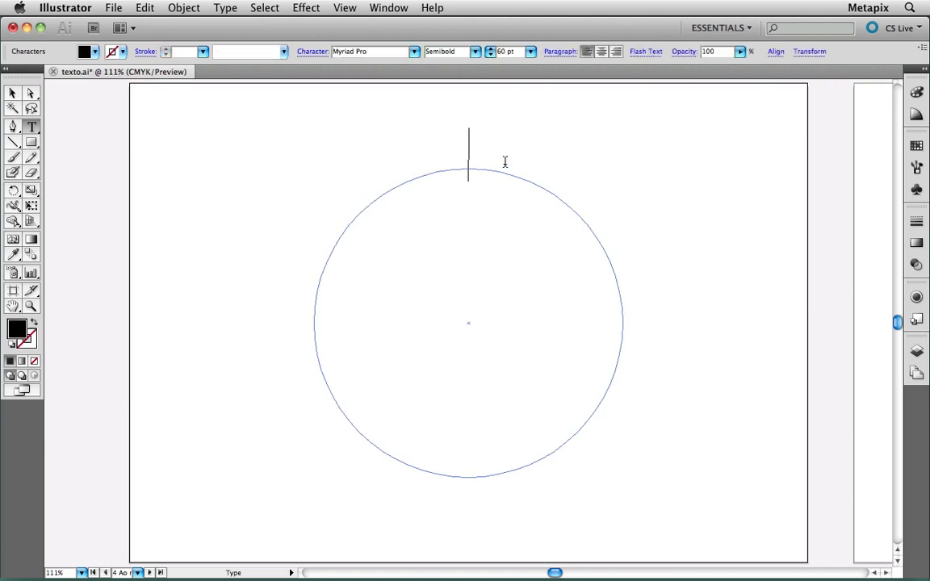
type("T")
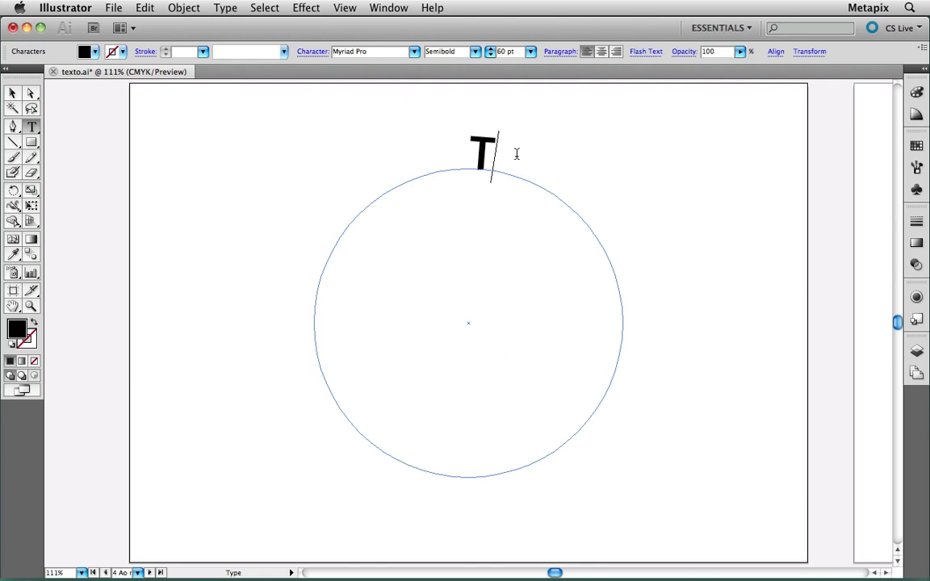
type("exto ao")
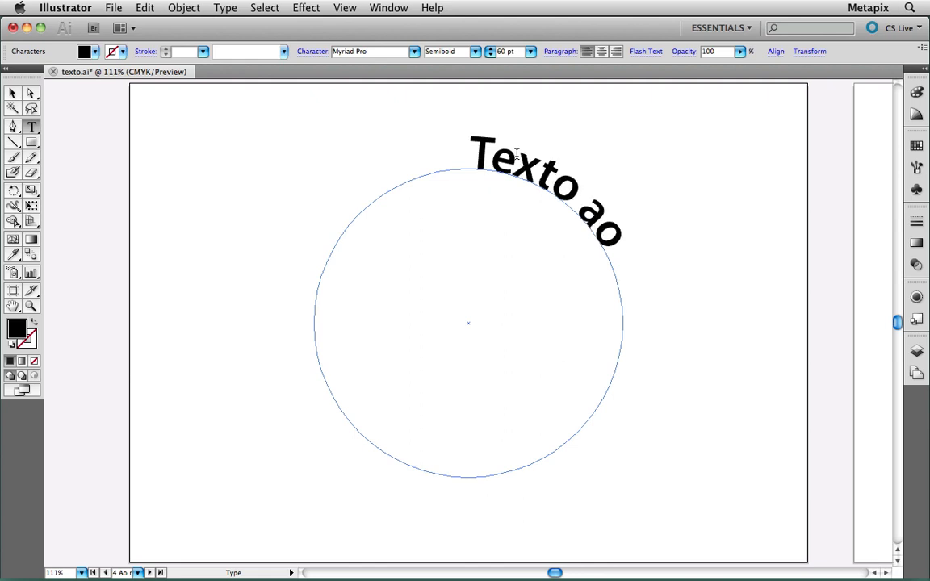
type(" redor de")
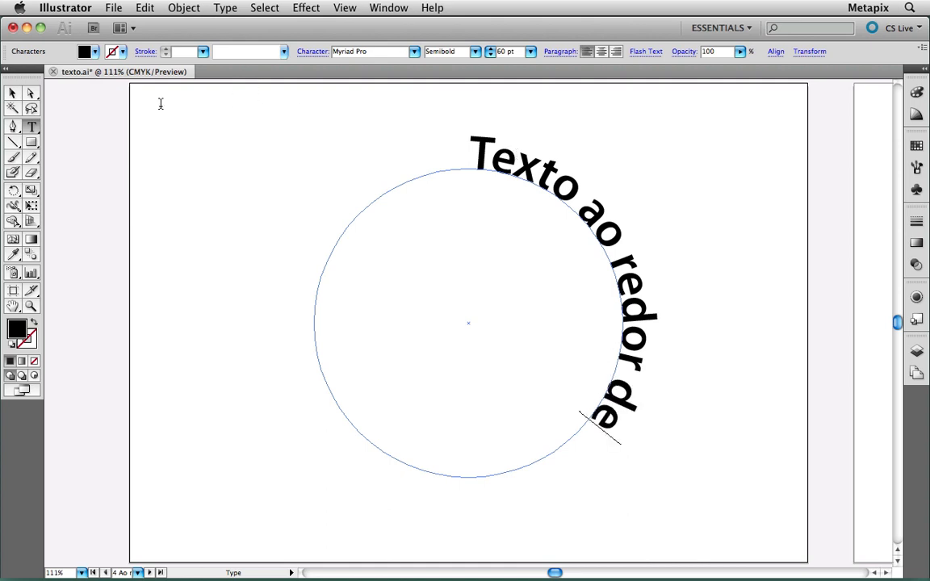
left_click(31, 93)
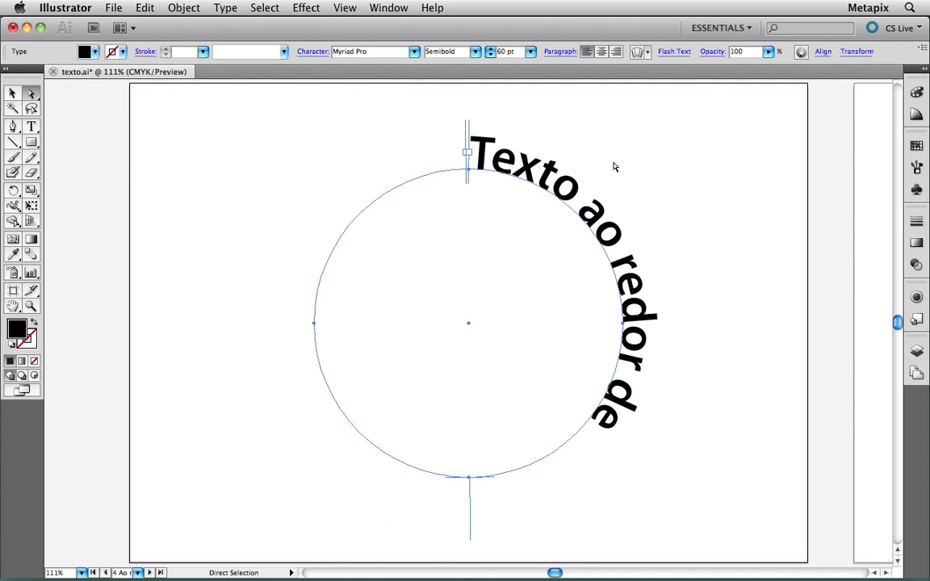
left_click(601, 53)
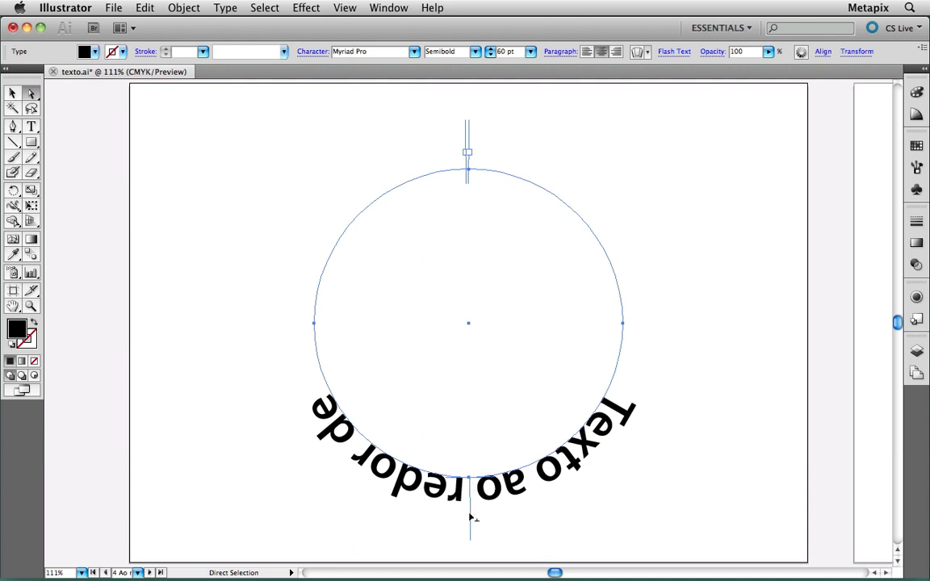
Try sliding the centred text along the circle by its middle bracket, and undo the shift
left_click_drag(470, 517, 567, 495)
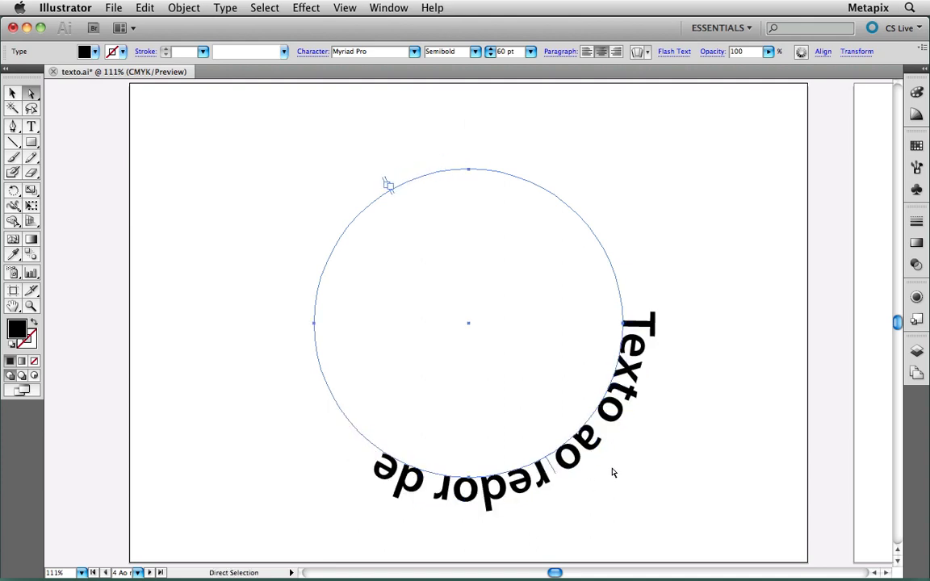
key("v")
key("super+z")
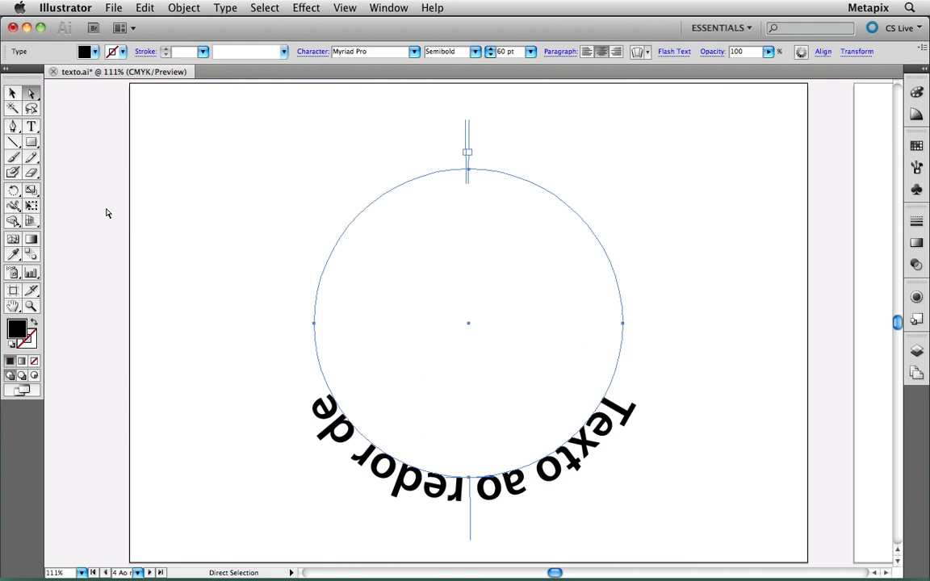
Rotate the circular text by 180° about its centre
double_click(14, 192)
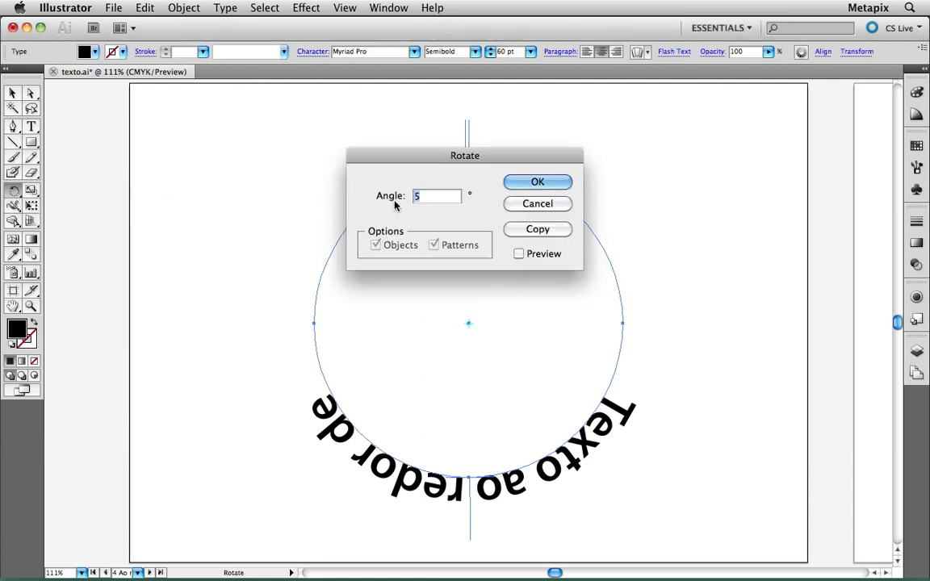
type("180")
left_click(528, 186)
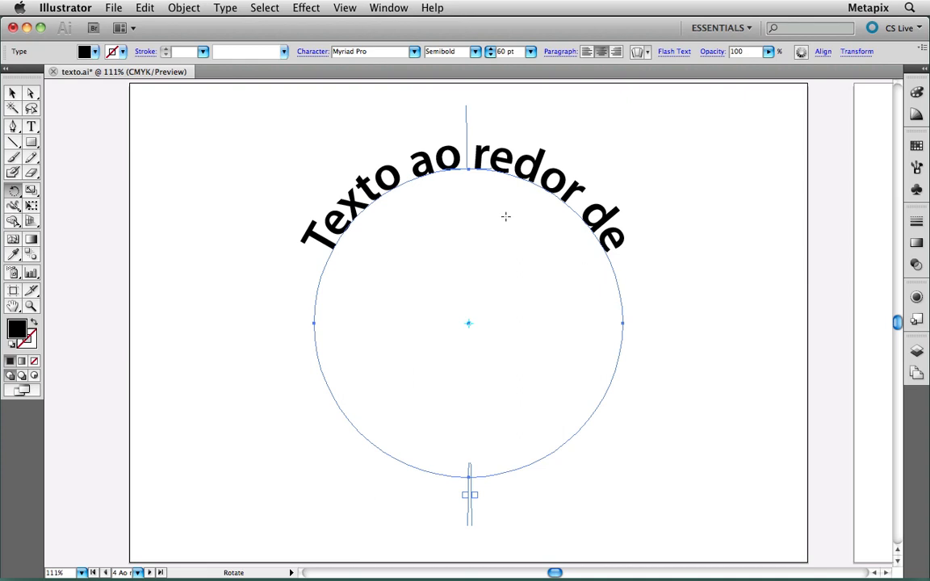
Apply All Caps to the circular text and deselect it
left_click(31, 93)
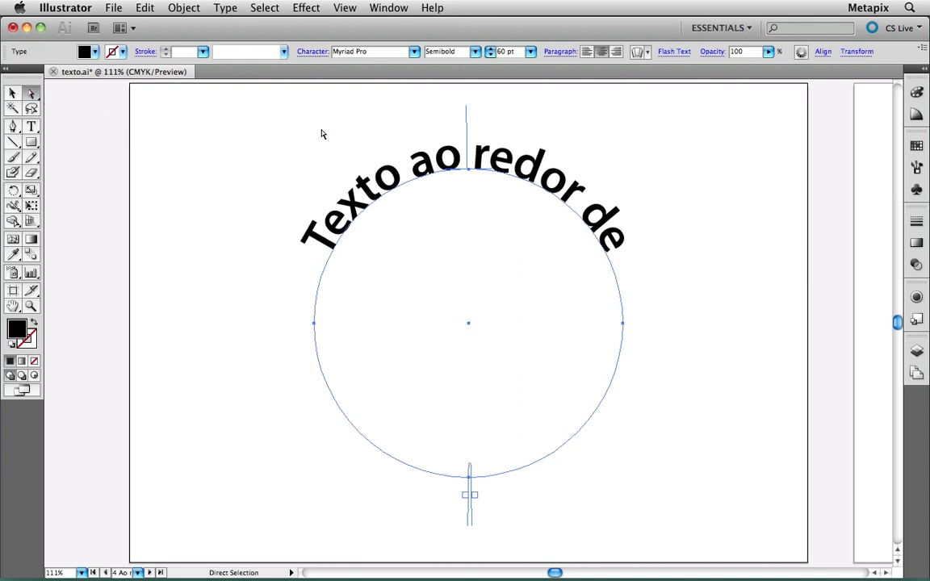
left_click(312, 52)
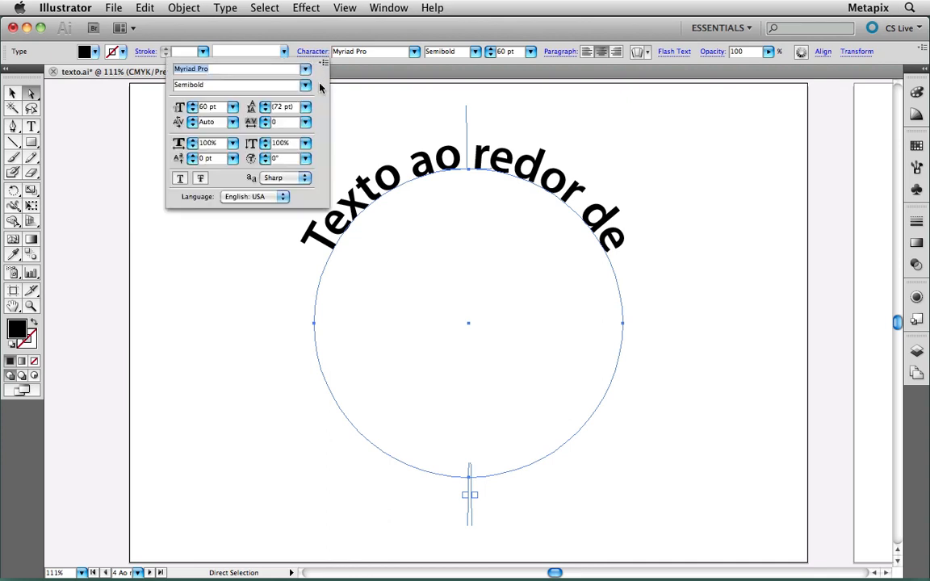
left_click(323, 62)
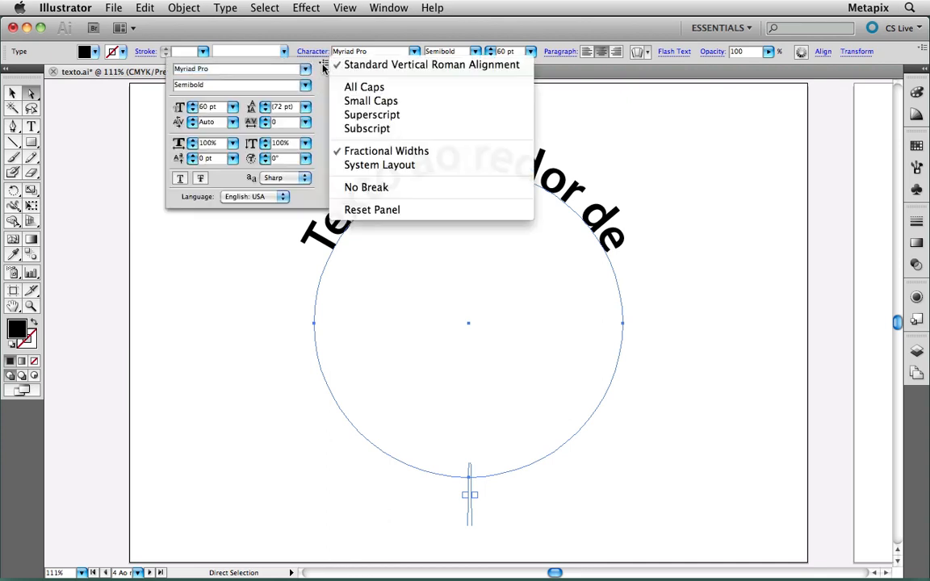
left_click(402, 91)
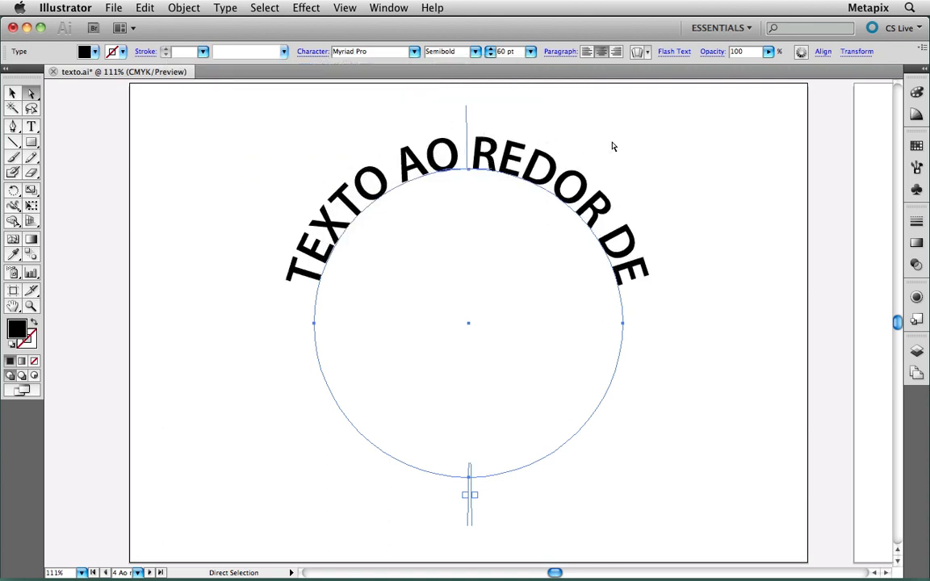
left_click(613, 146)
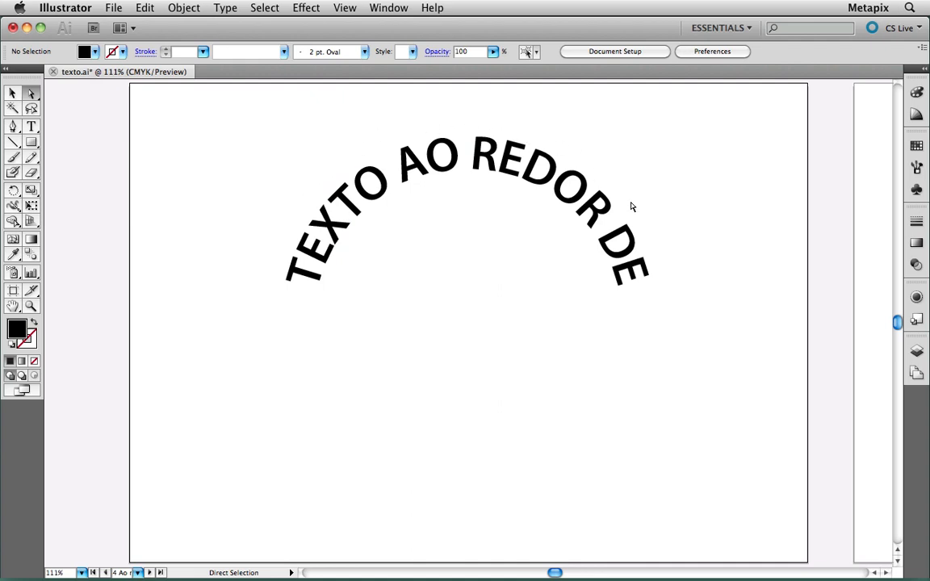
Move the circular text to the left part of the artboard and place a duplicate of it to the right
left_click(530, 182)
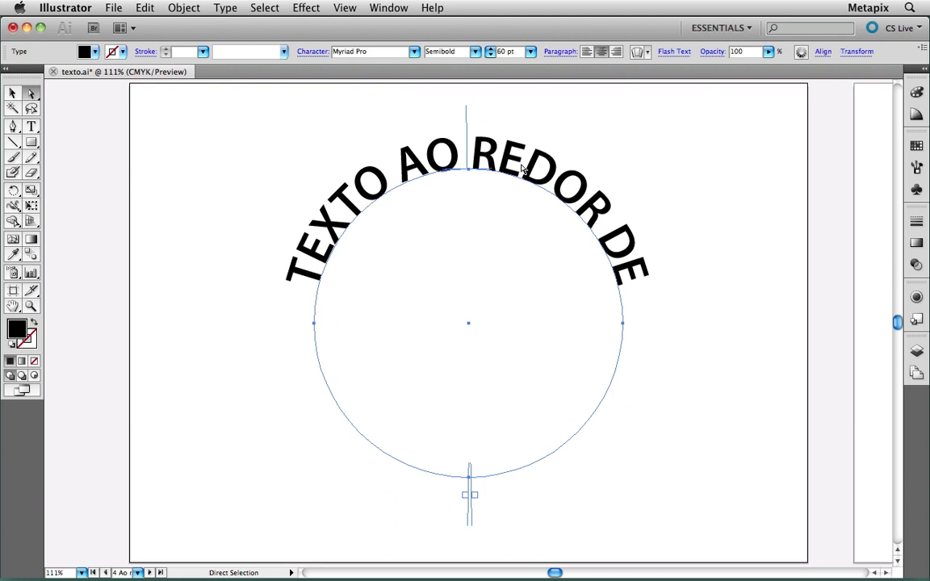
left_click_drag(520, 165, 383, 172)
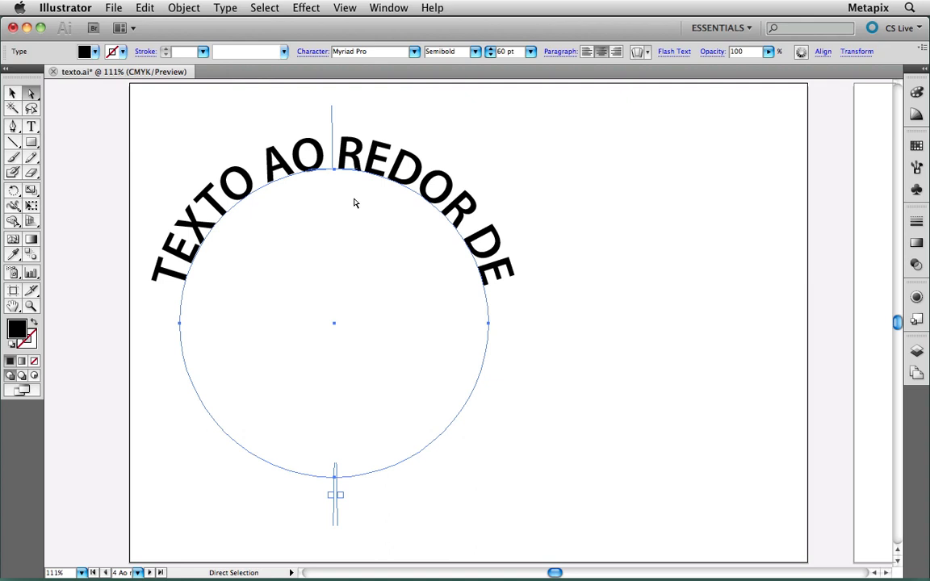
left_click_drag(356, 164, 620, 205)
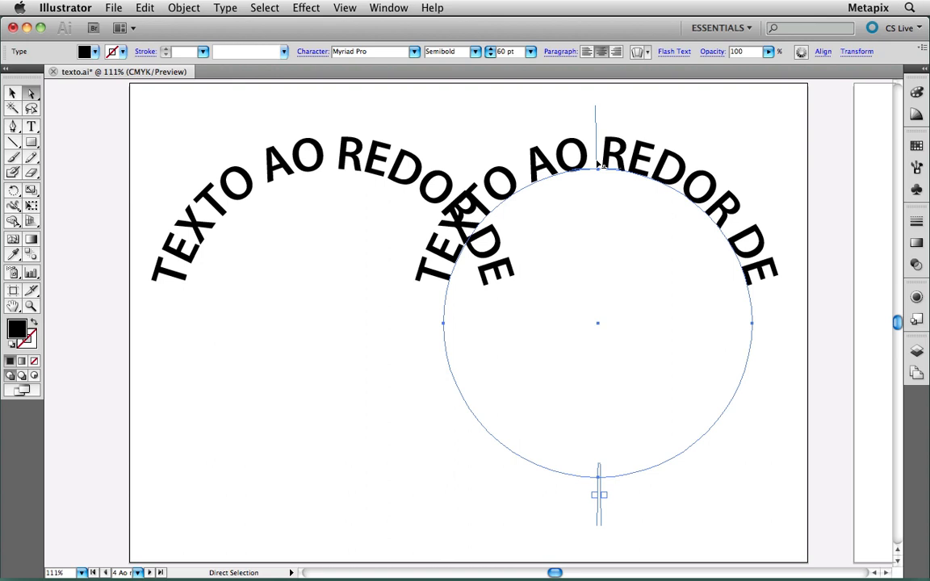
Flip the duplicate's text to the inside of its circle and replace the wording with "SEGEMENTOS FECHADOS"
left_click_drag(598, 165, 597, 173)
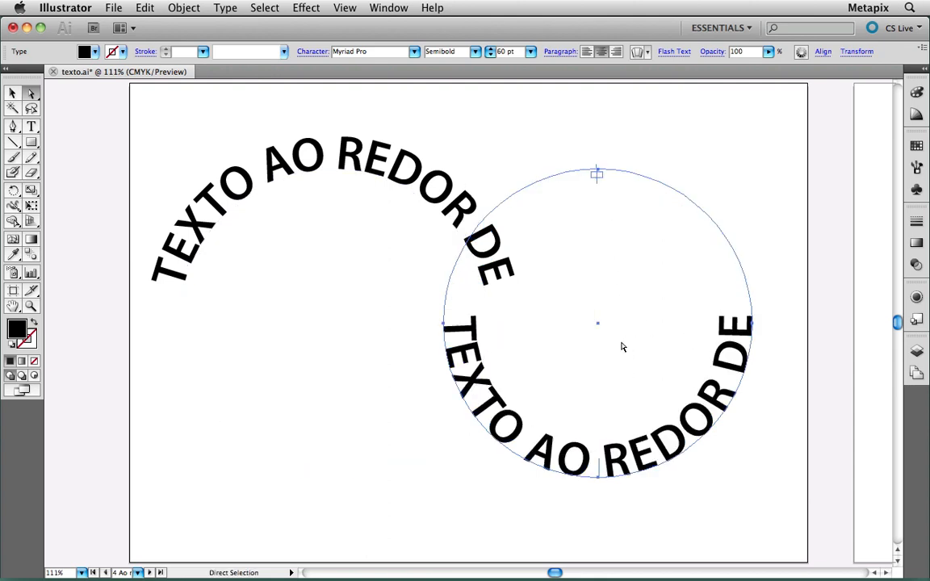
key("t")
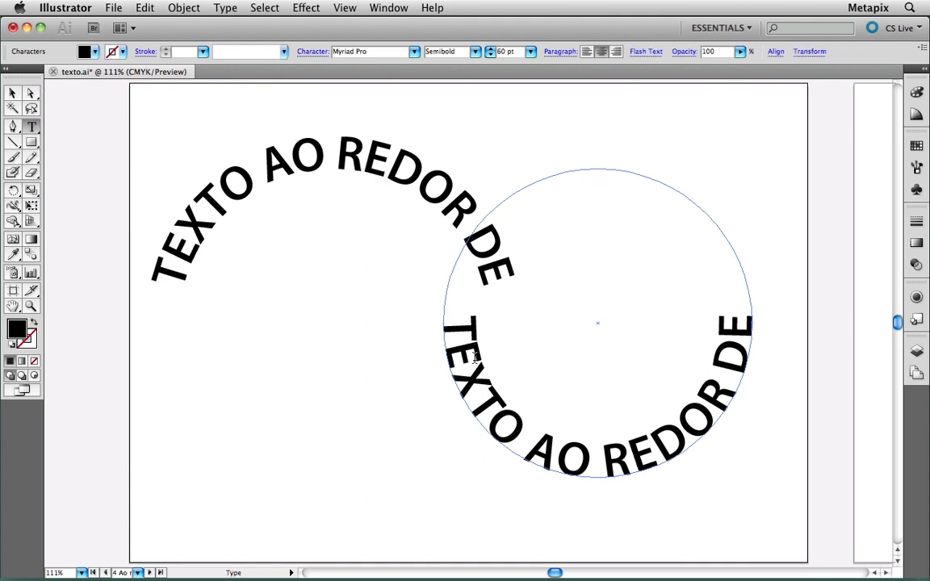
left_click_drag(436, 317, 554, 414)
left_click_drag(727, 377, 730, 292)
type("SEGEMNT")
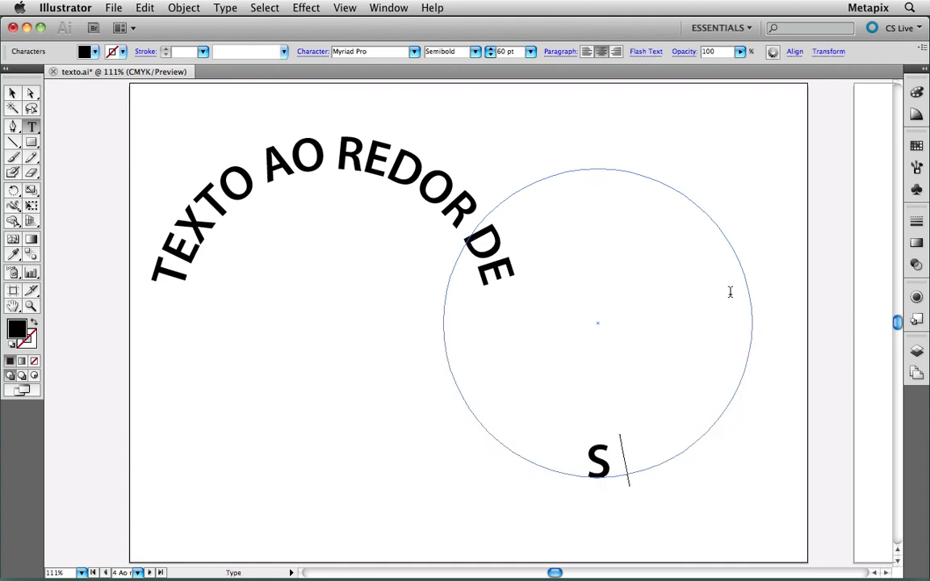
key("BackSpace")
key("BackSpace")
type("ENTOS FECH")
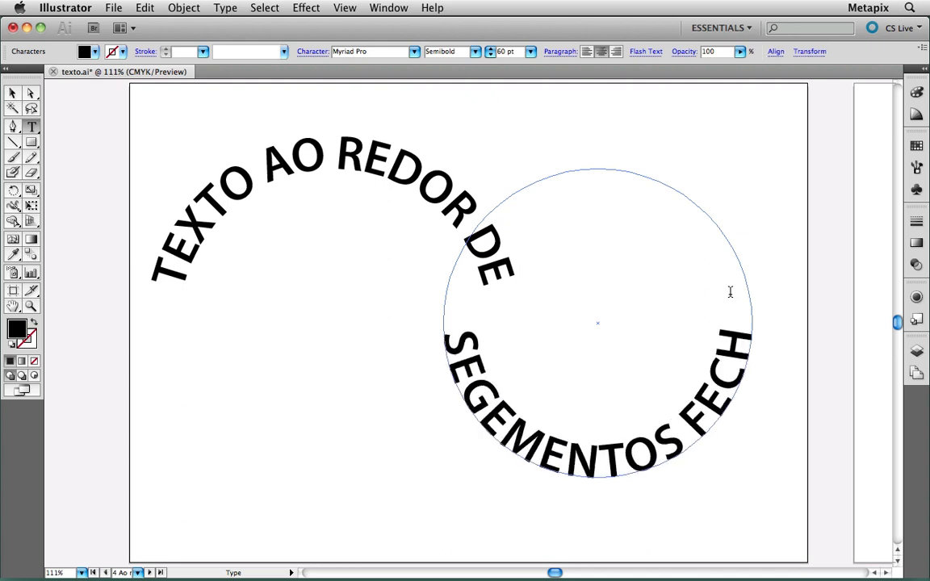
type("ADOS")
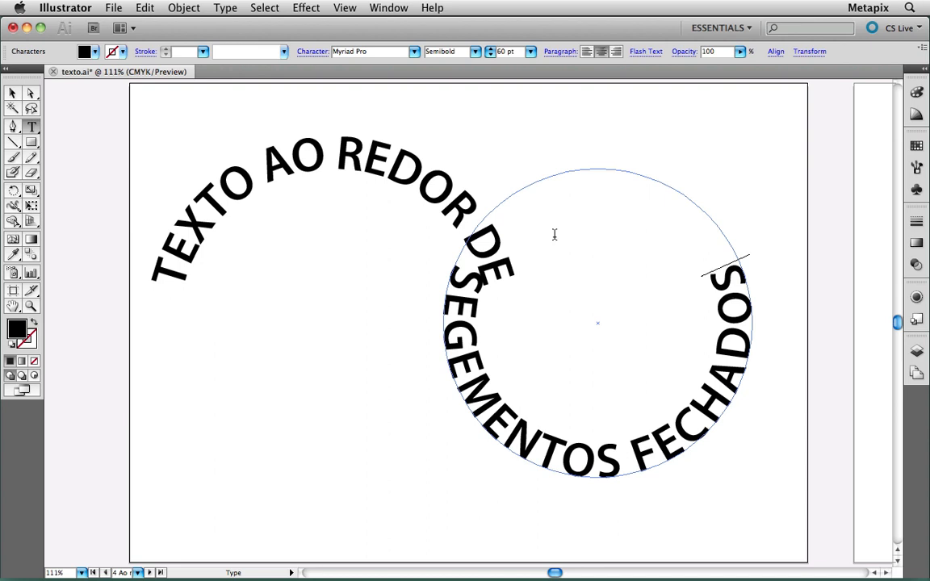
Align the "SEGEMENTOS FECHADOS" circle with the first circle's centre, and move both texts together to the artboard's middle
left_click(31, 92)
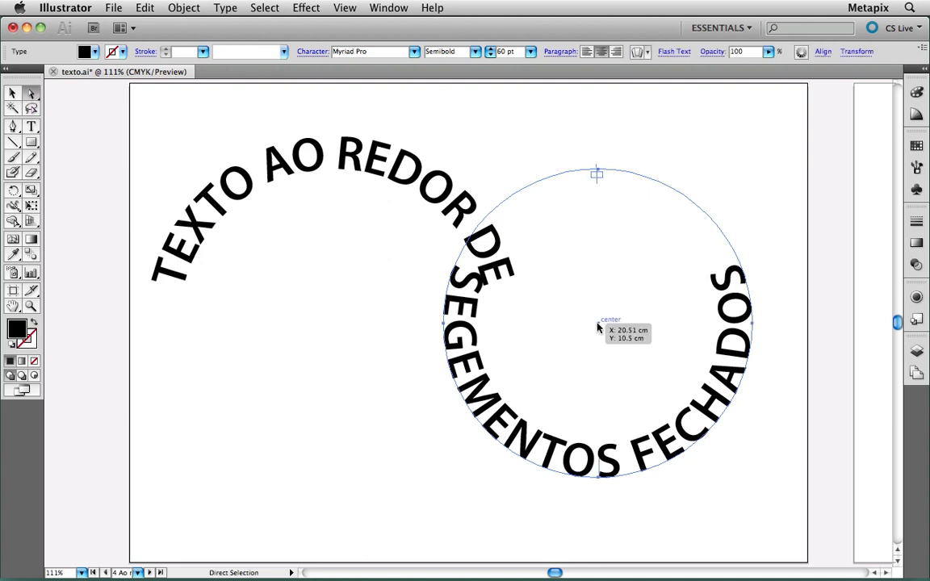
left_click_drag(597, 326, 338, 327)
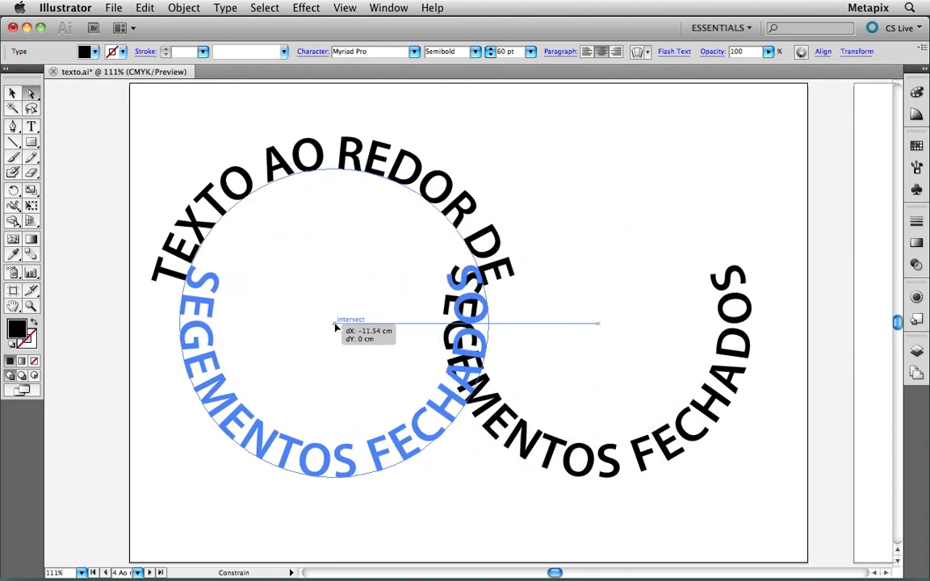
left_click_drag(338, 327, 337, 327)
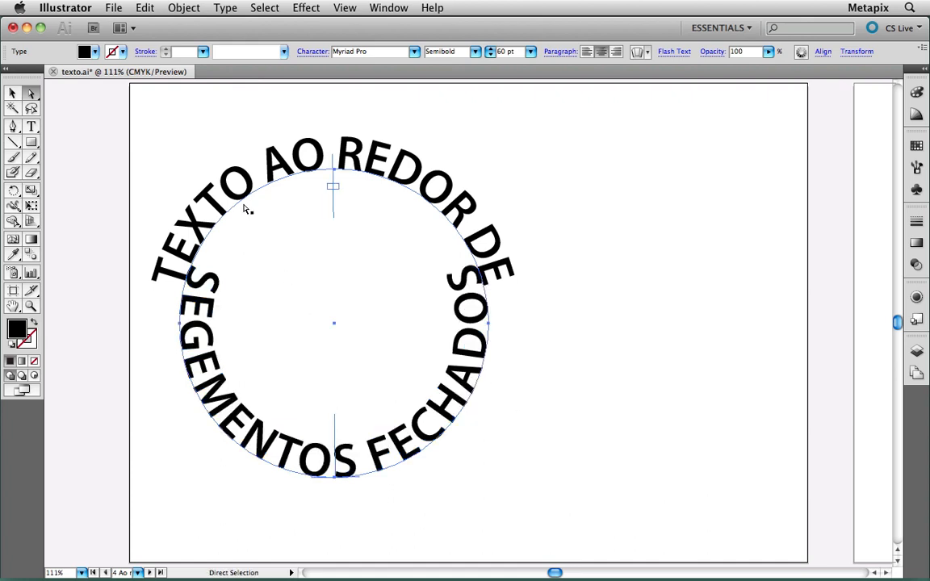
left_click_drag(168, 138, 469, 326)
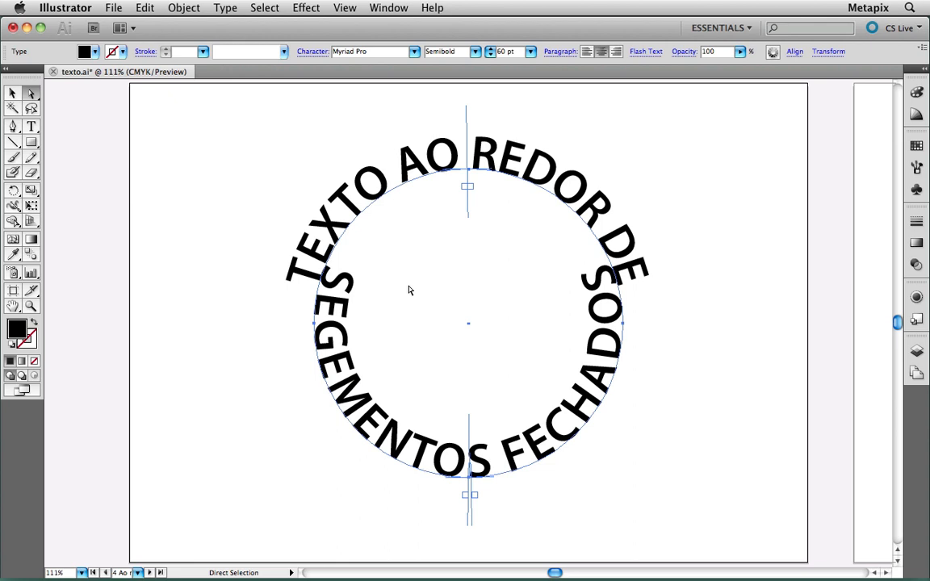
Select only the "SEGEMENTOS FECHADOS" circular text and set its baseline shift to -35 pt
left_click(270, 201)
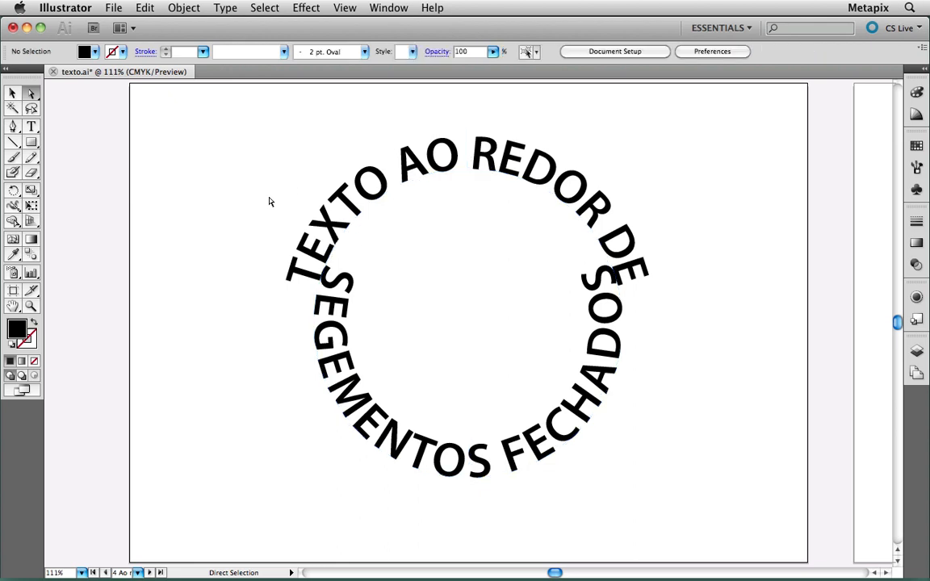
left_click(347, 313)
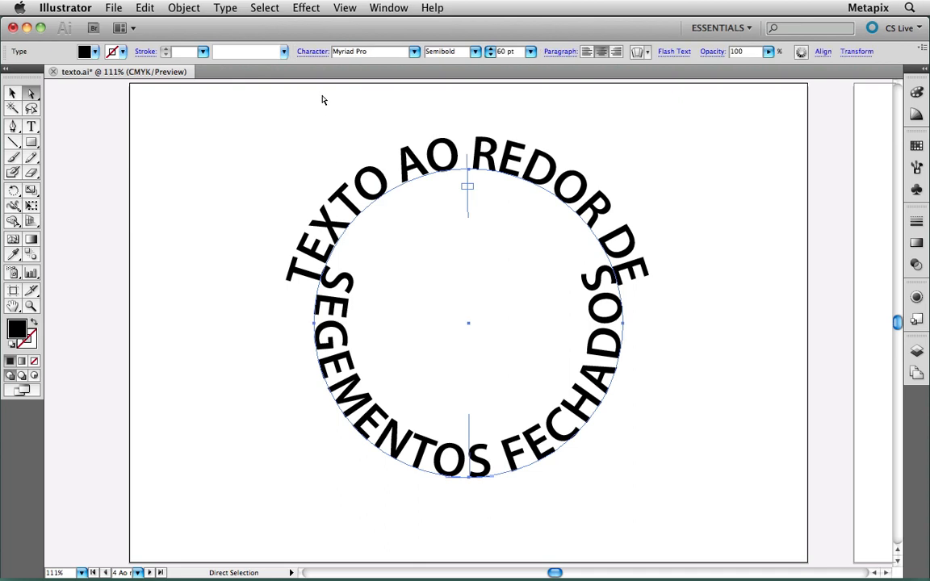
left_click(311, 55)
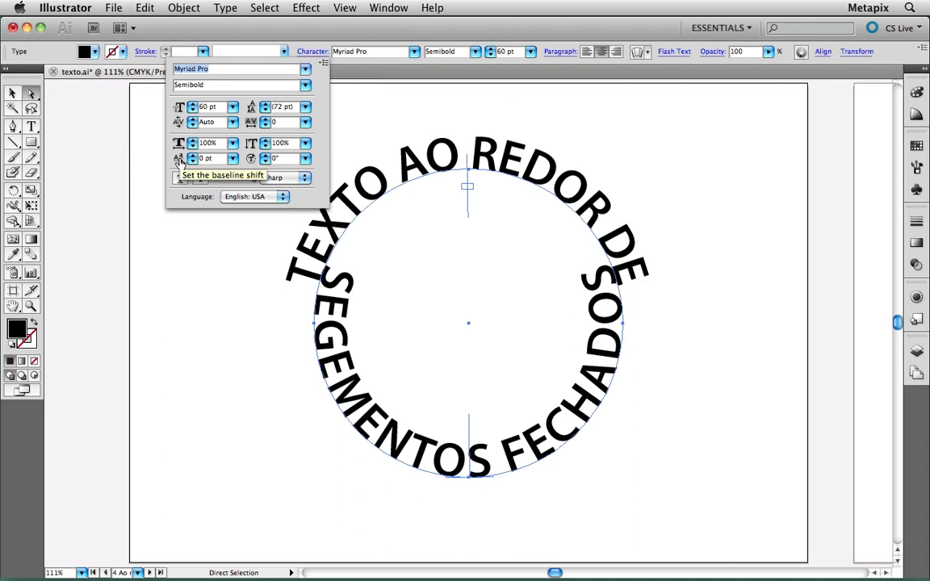
left_click(178, 161)
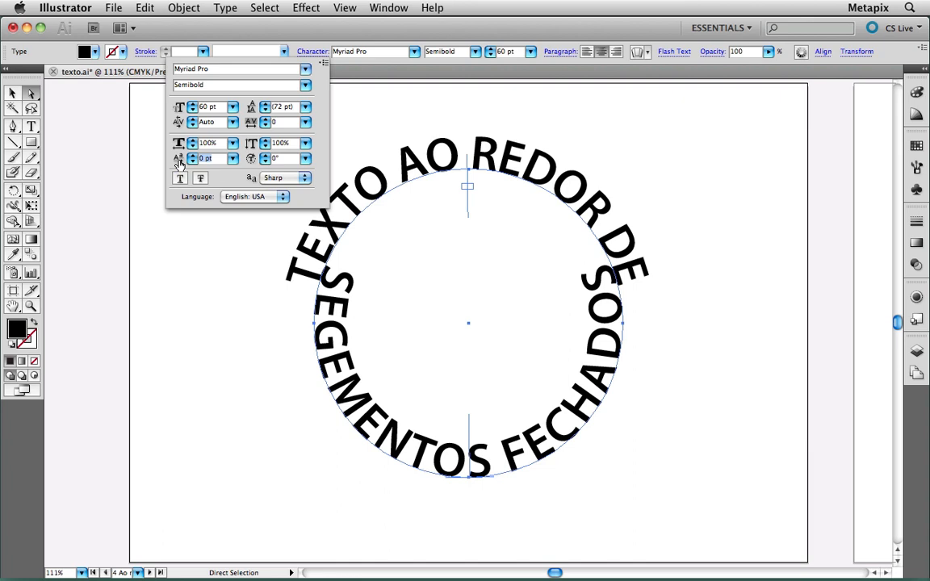
type("-35")
key("Return")
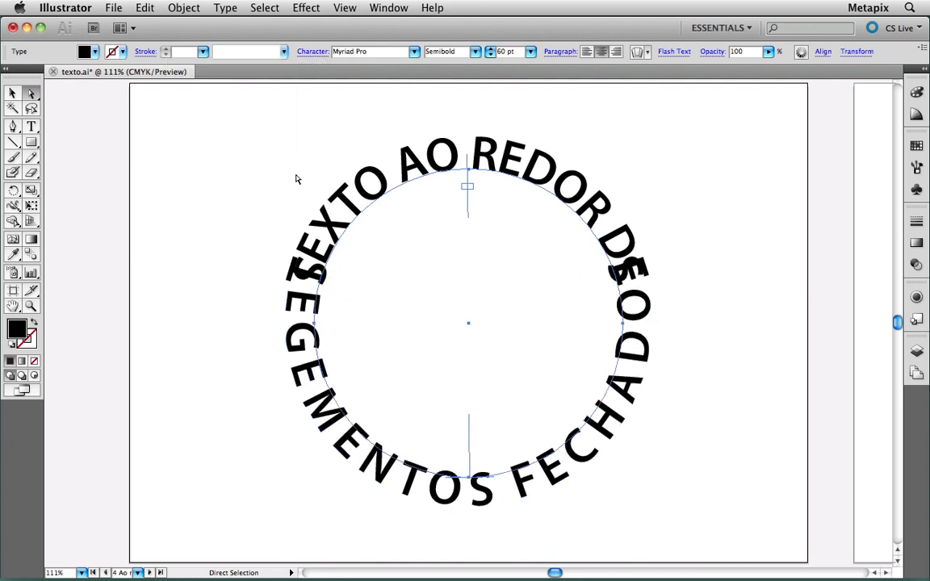
Lower the baseline shift of the "SEGEMENTOS FECHADOS" text further to -41 pt
left_click(311, 52)
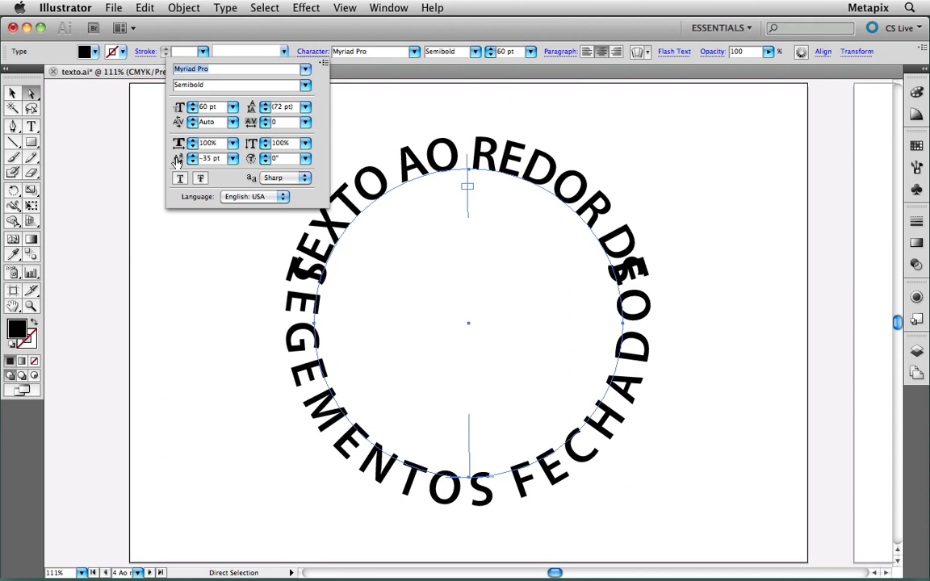
left_click(177, 161)
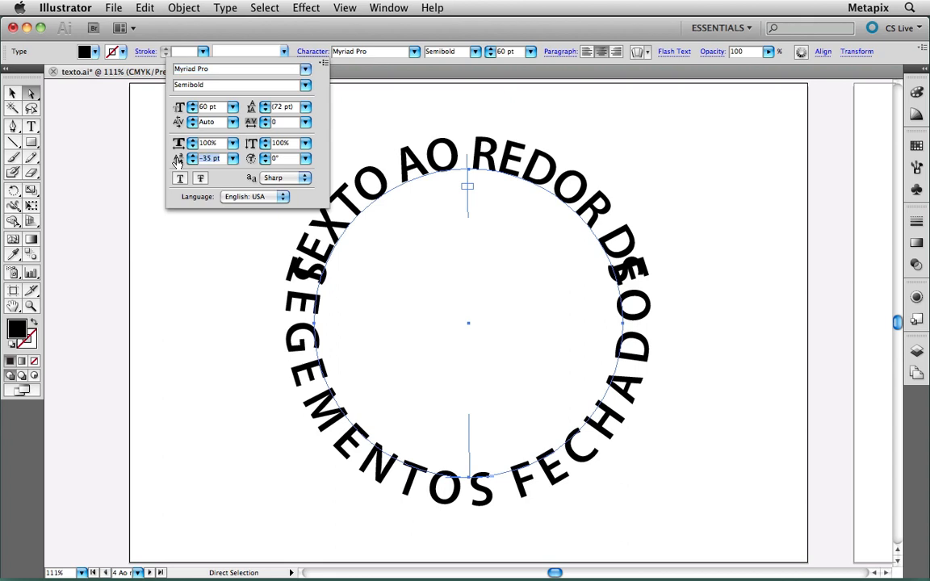
key("Down")
key("Down")
key("Down")
key("Down")
key("Down")
key("Down")
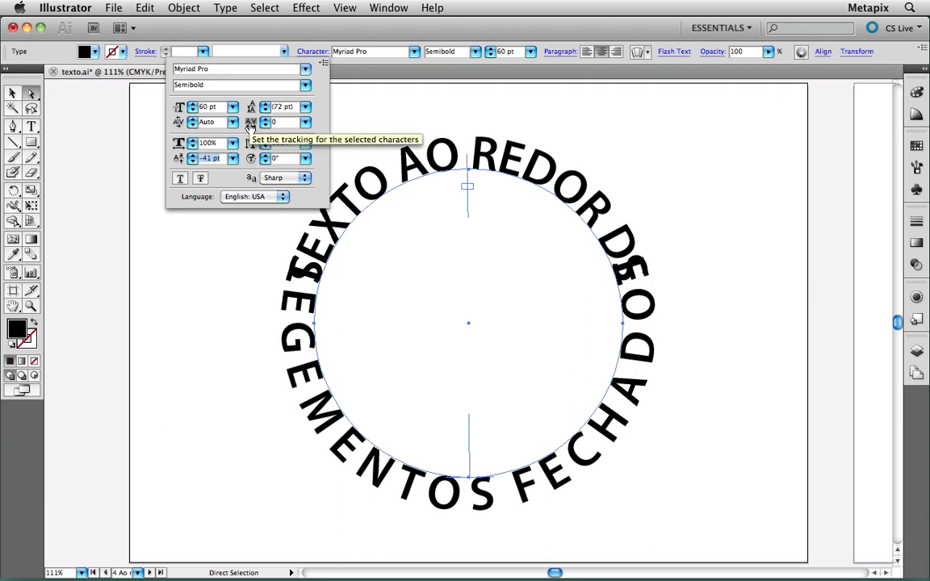
Tighten the tracking of the "SEGEMENTOS FECHADOS" text to -50, then to -75, and deselect it
left_click(306, 122)
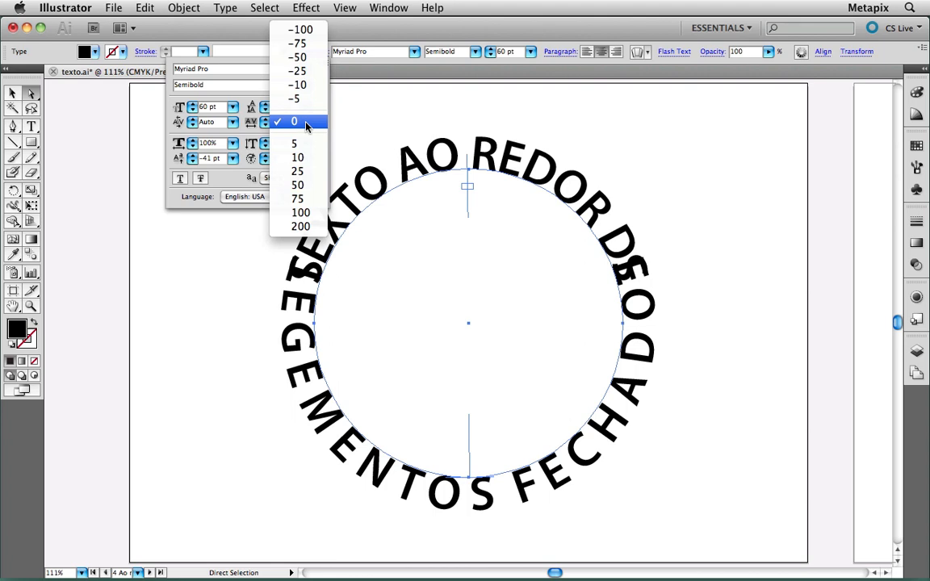
left_click(300, 57)
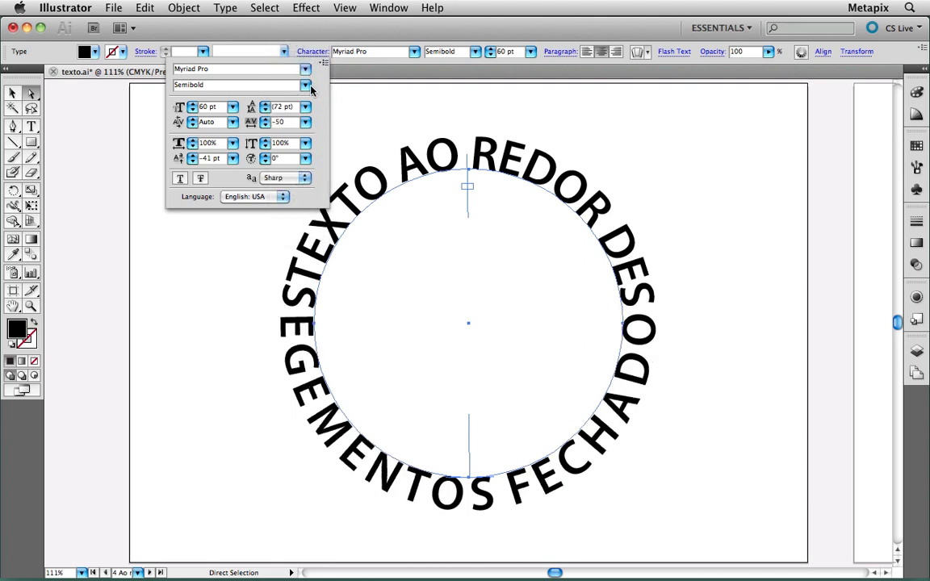
left_click(306, 123)
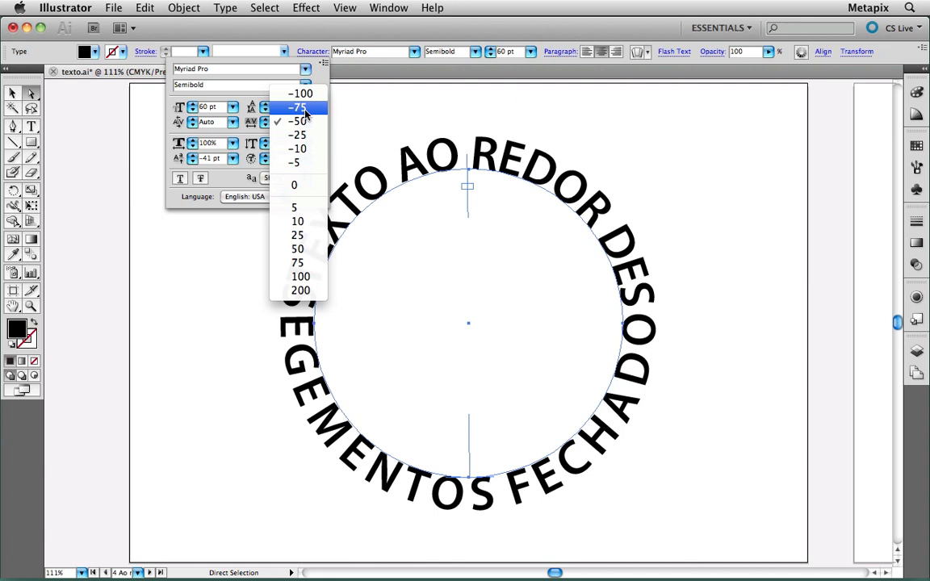
left_click(301, 108)
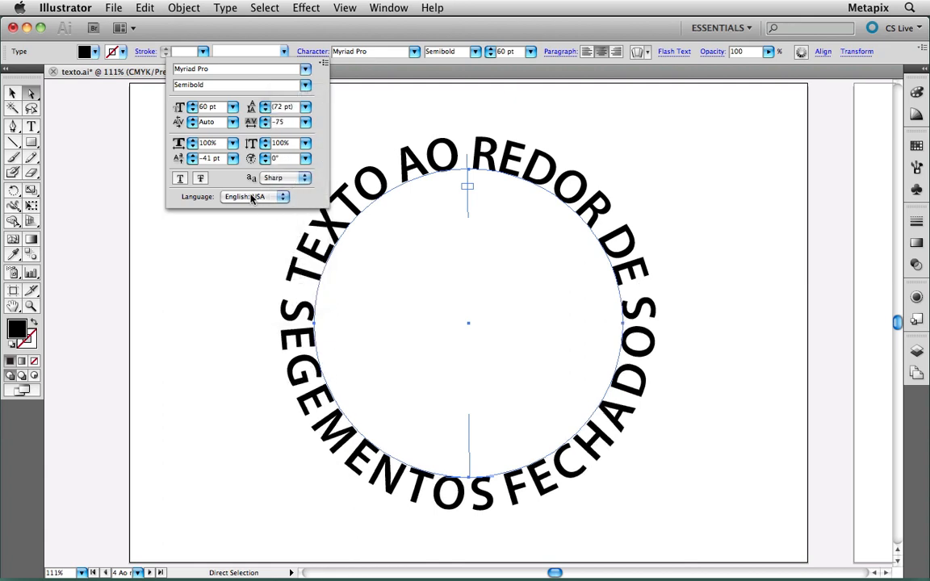
left_click(242, 243)
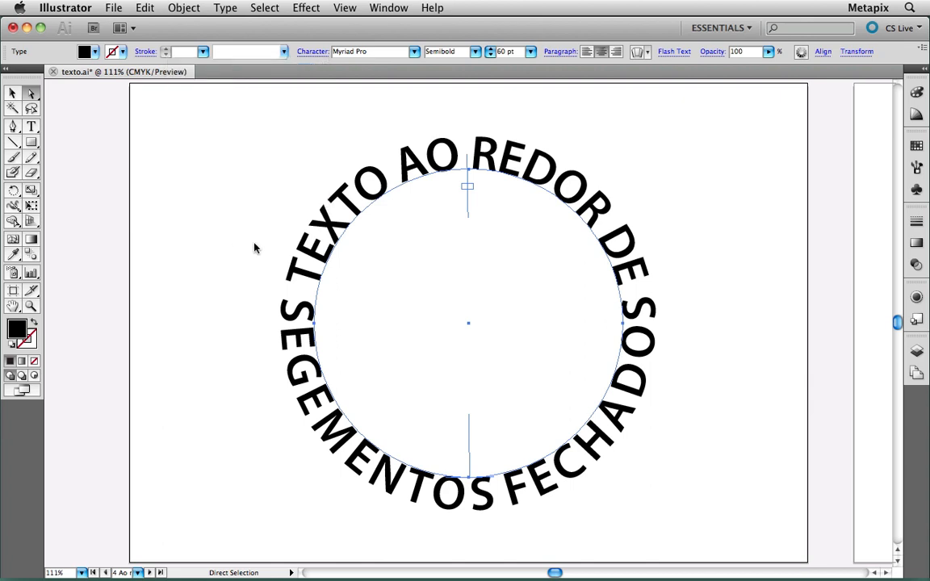
left_click(248, 252)
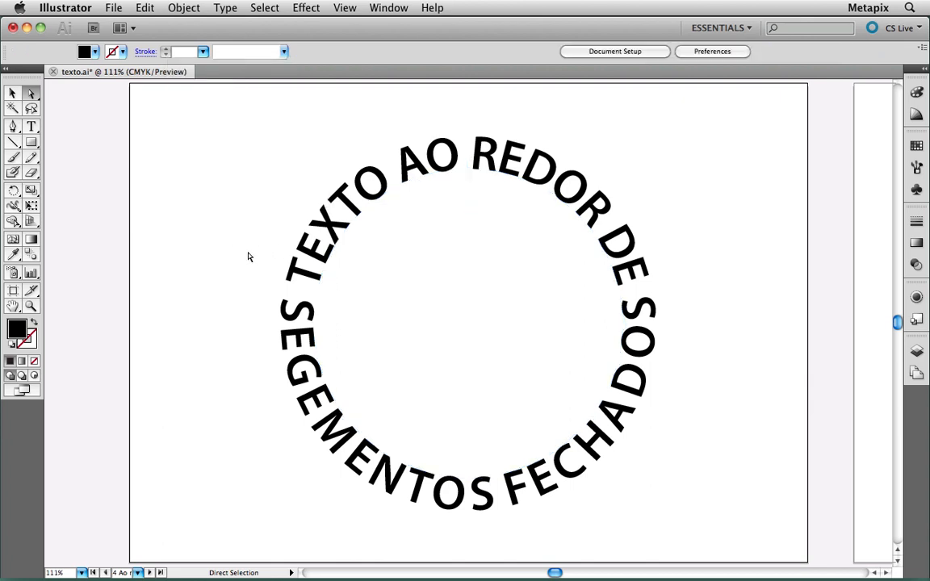
Fill the upper "TEXTO AO REDOR DE" text with dark blue and deselect it
left_click(336, 236)
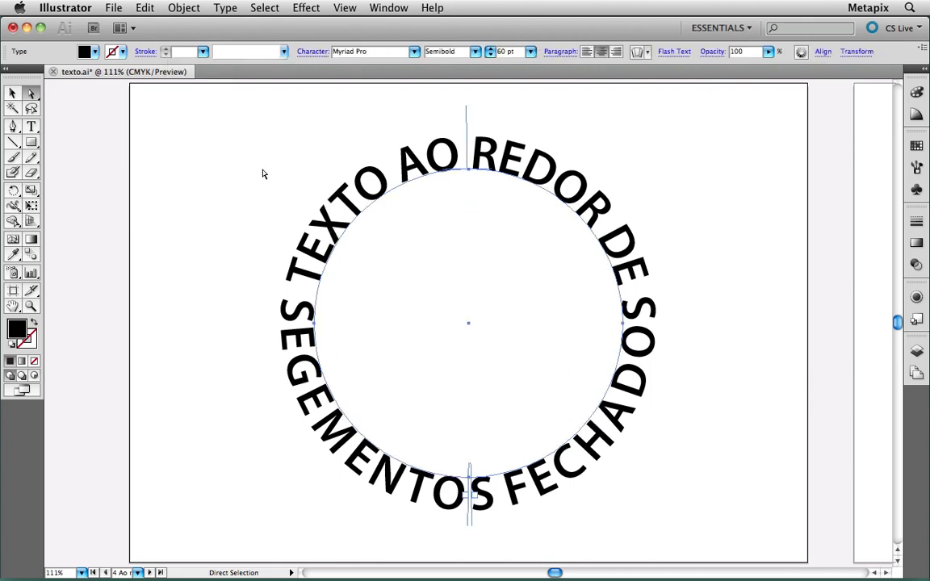
left_click(84, 51)
left_click(86, 70)
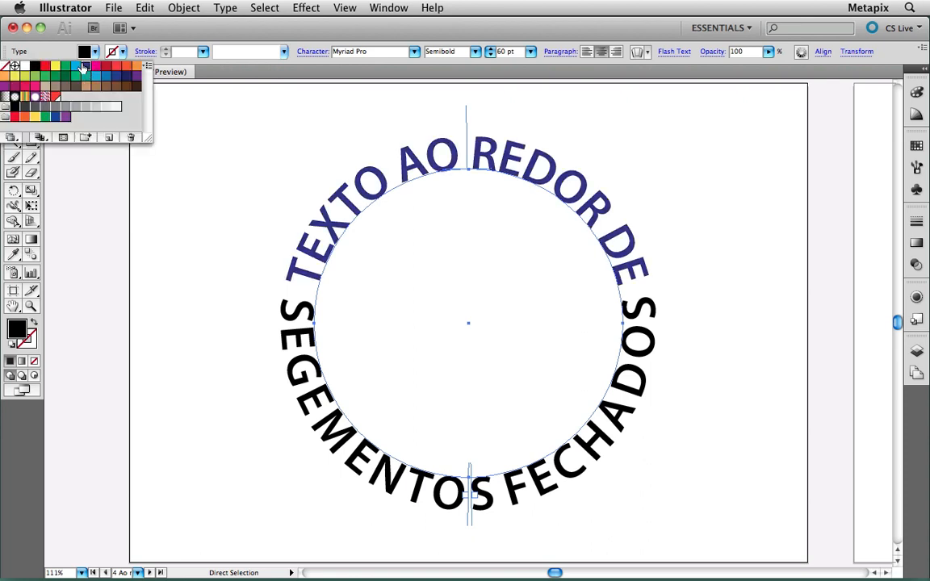
left_click(229, 378)
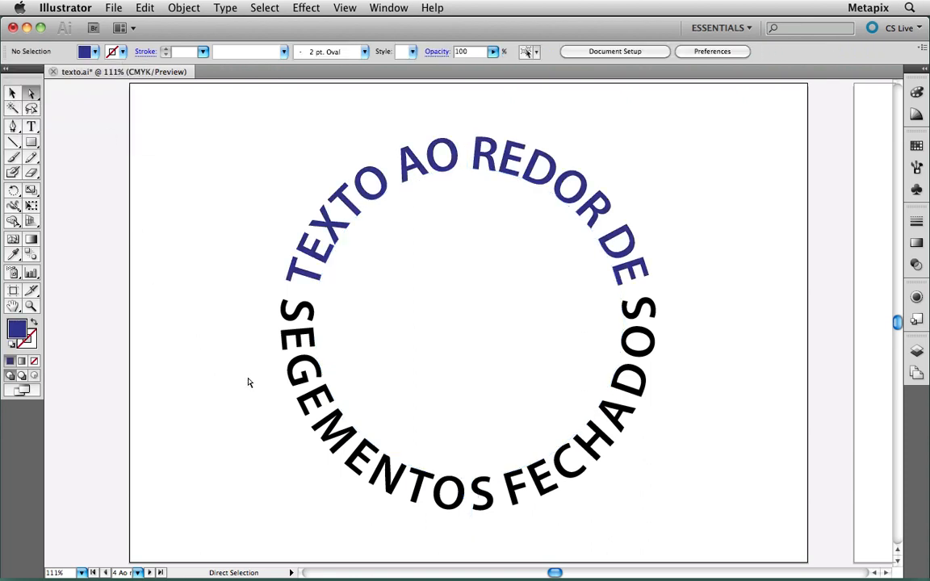
Fill the lower "SEGEMENTOS FECHADOS" text with magenta
left_click(292, 373)
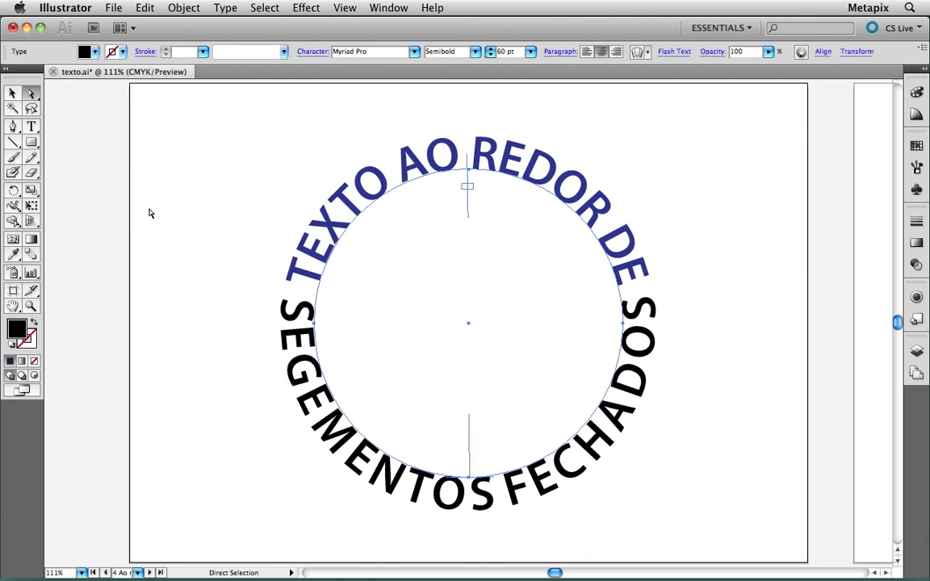
left_click(84, 55)
left_click(95, 66)
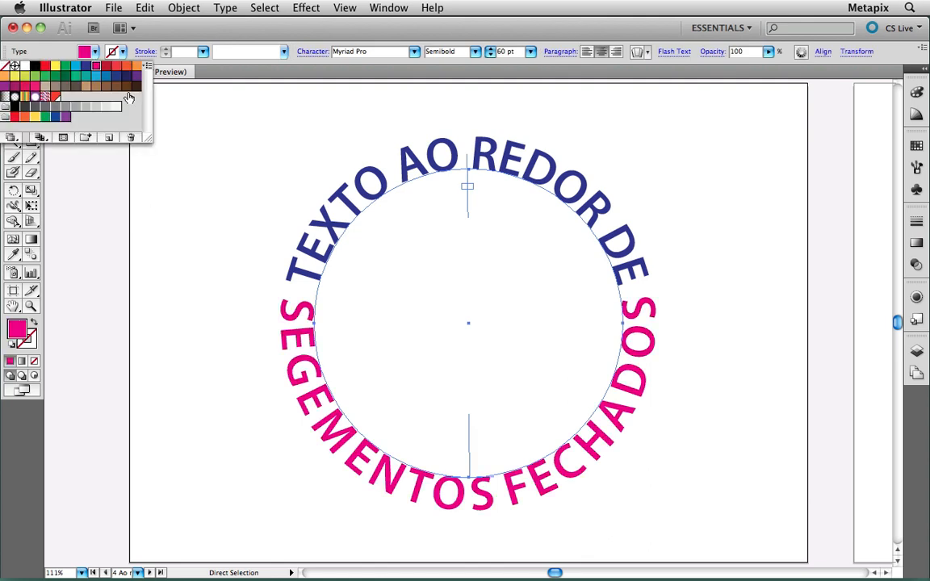
left_click(224, 224)
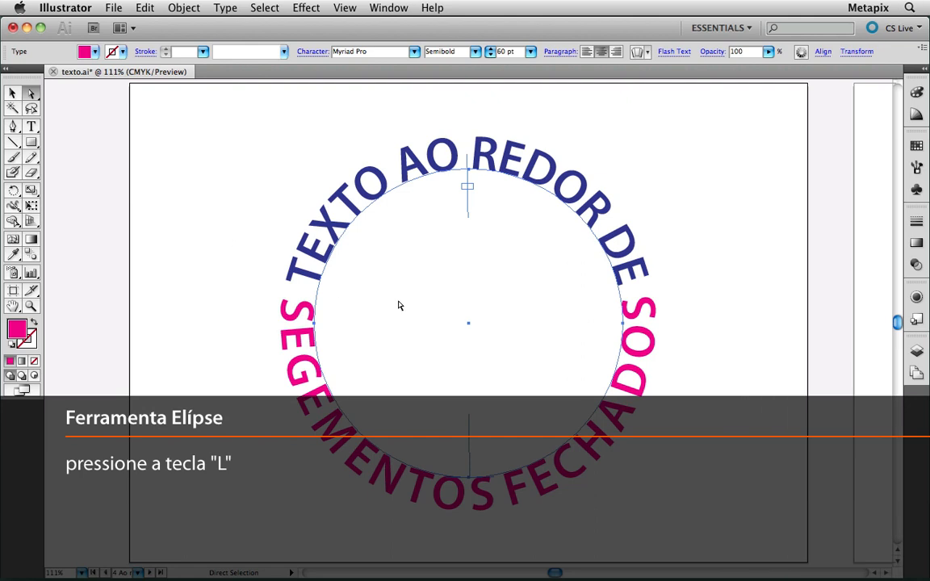
Draw a smaller circle from the centre of the text circle, about two thirds of its diameter, and remove its fill
key("l")
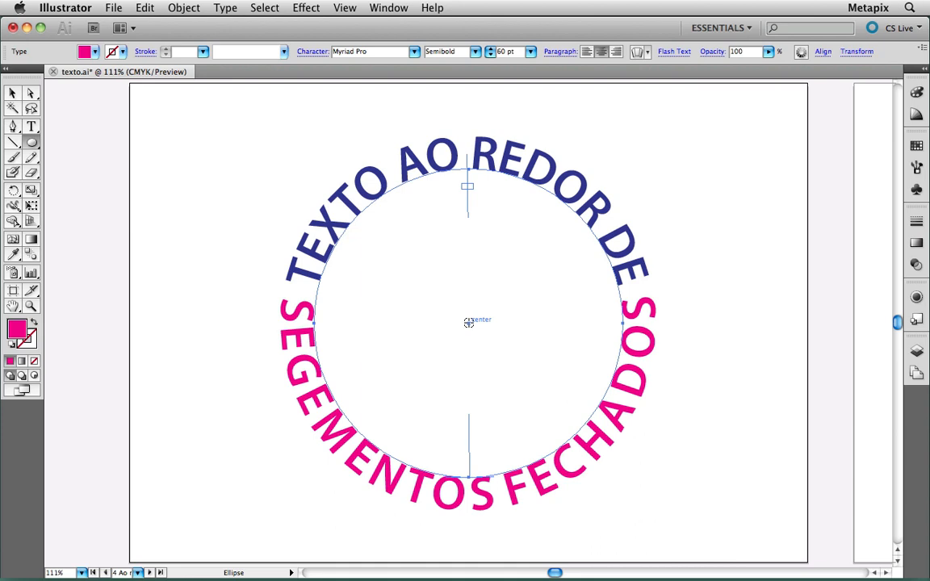
left_click_drag(468, 323, 576, 426)
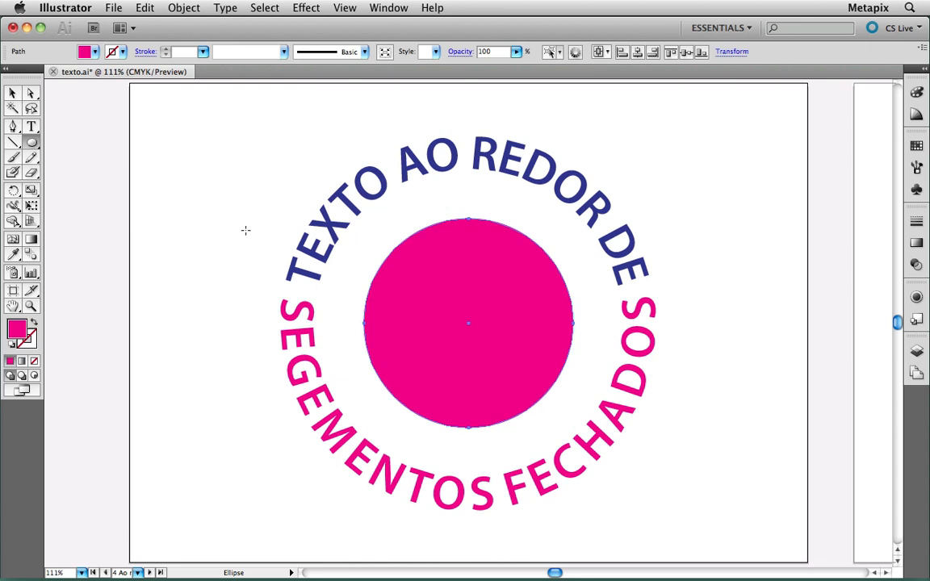
left_click(95, 51)
left_click(10, 65)
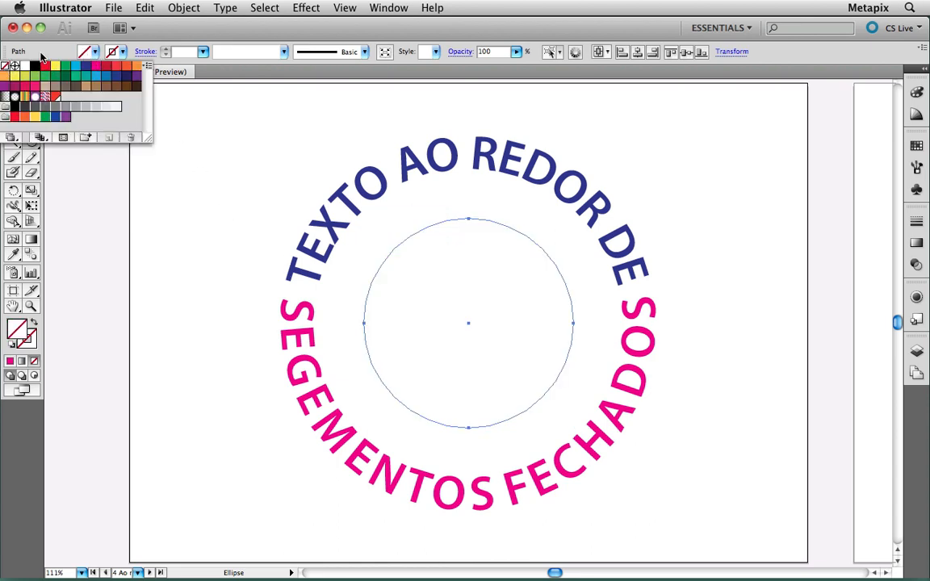
Give the inner circle a green 10 pt dashed stroke
left_click(111, 53)
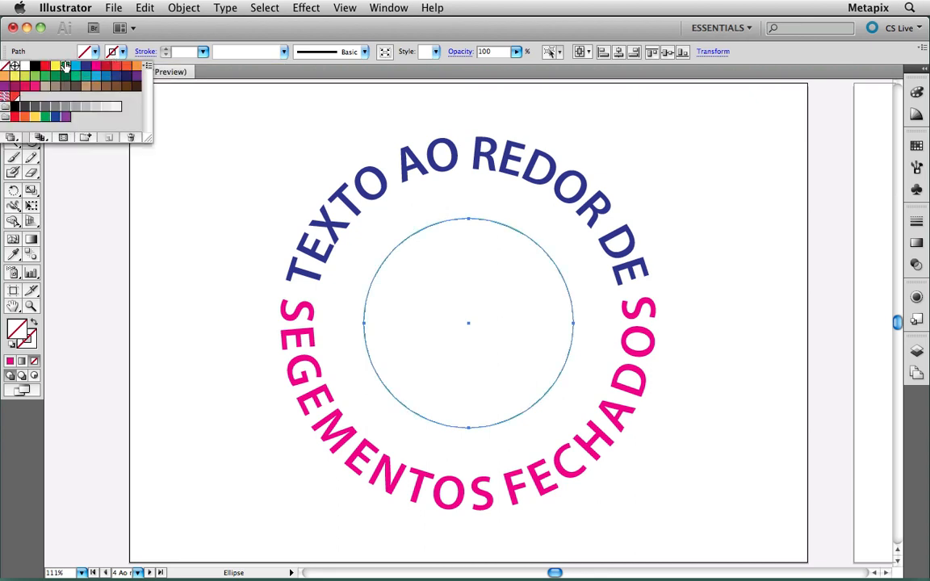
left_click(66, 67)
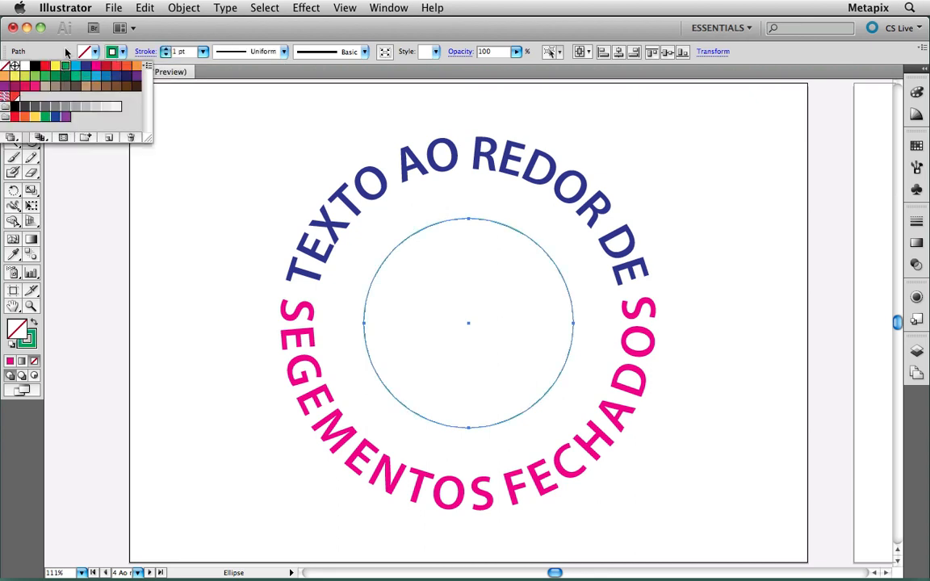
left_click(144, 53)
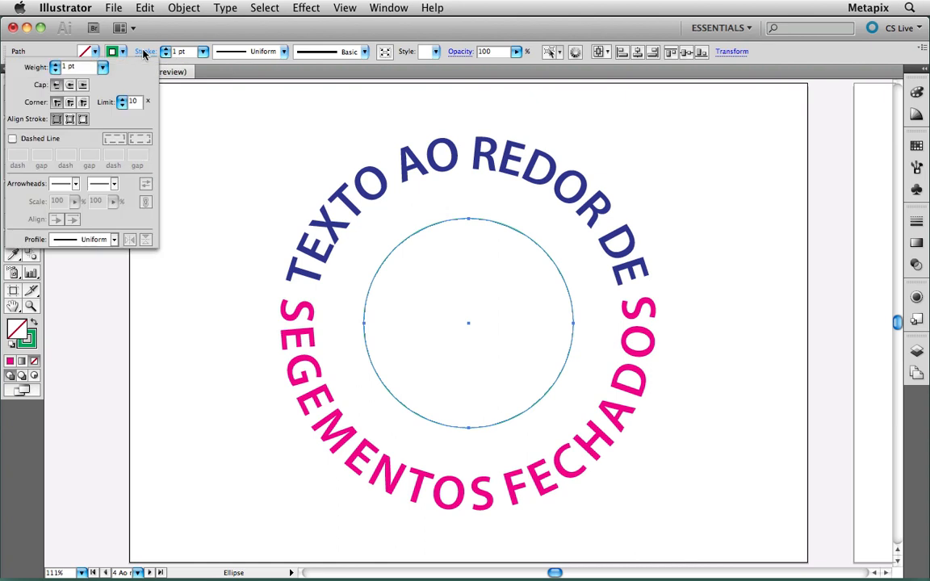
left_click(105, 68)
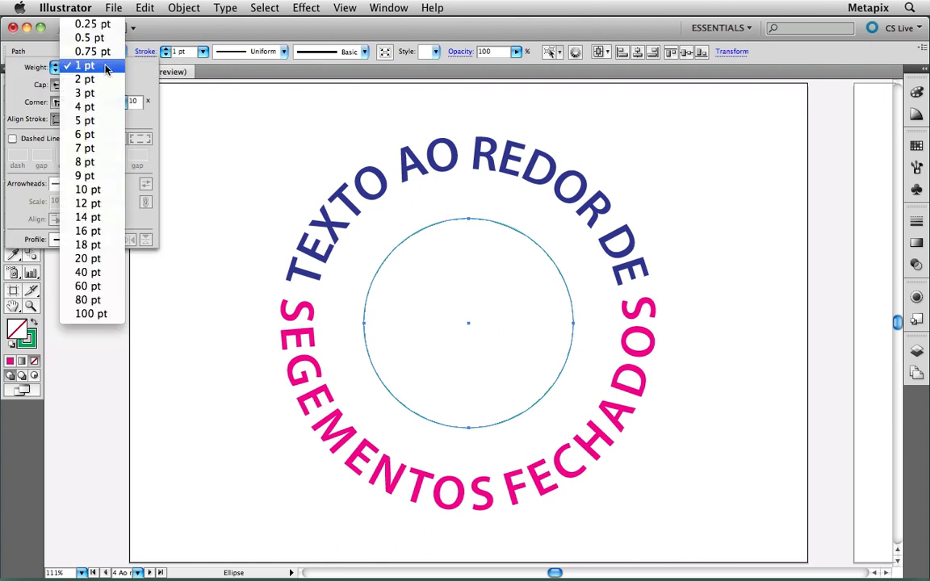
left_click(99, 190)
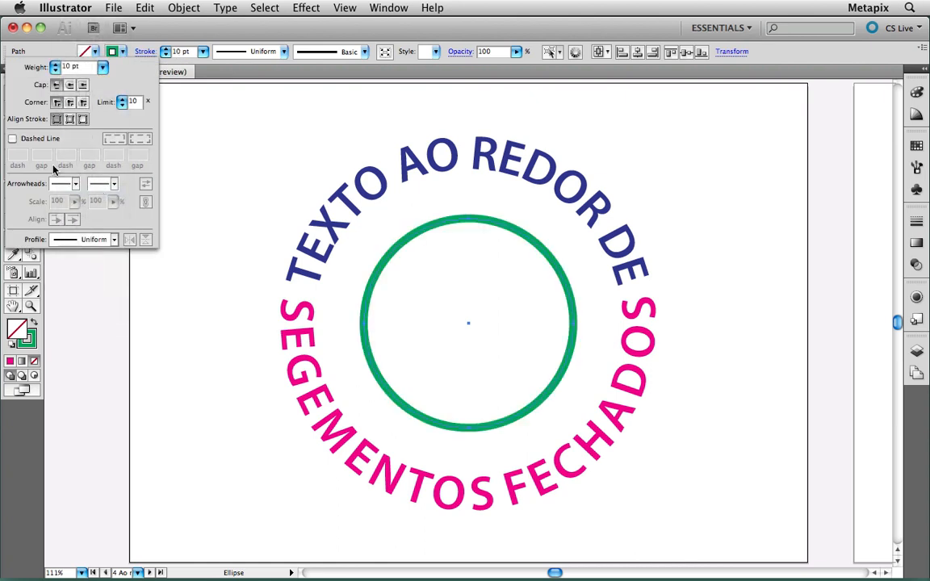
left_click(12, 139)
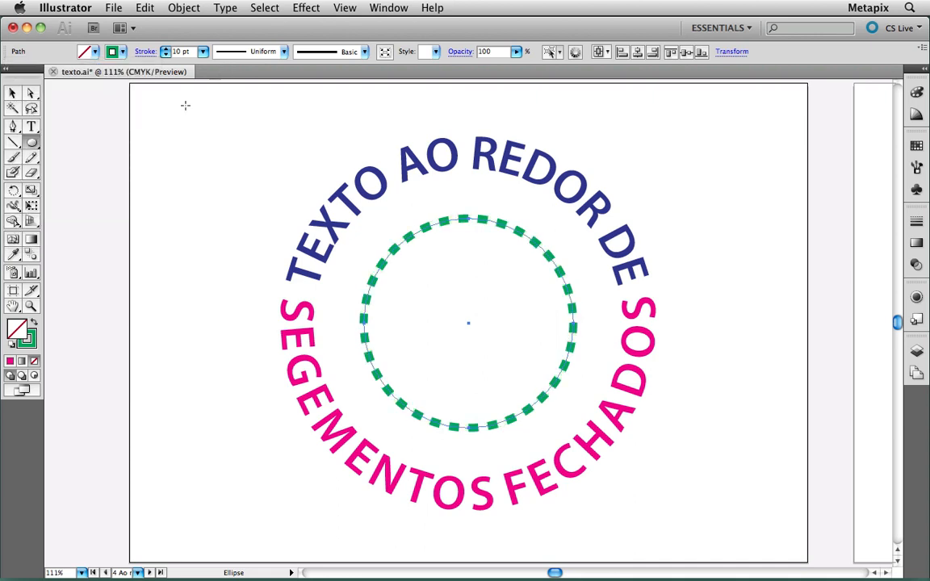
Select both circular texts and the dashed circle, group them, and deselect the group
left_click(14, 95)
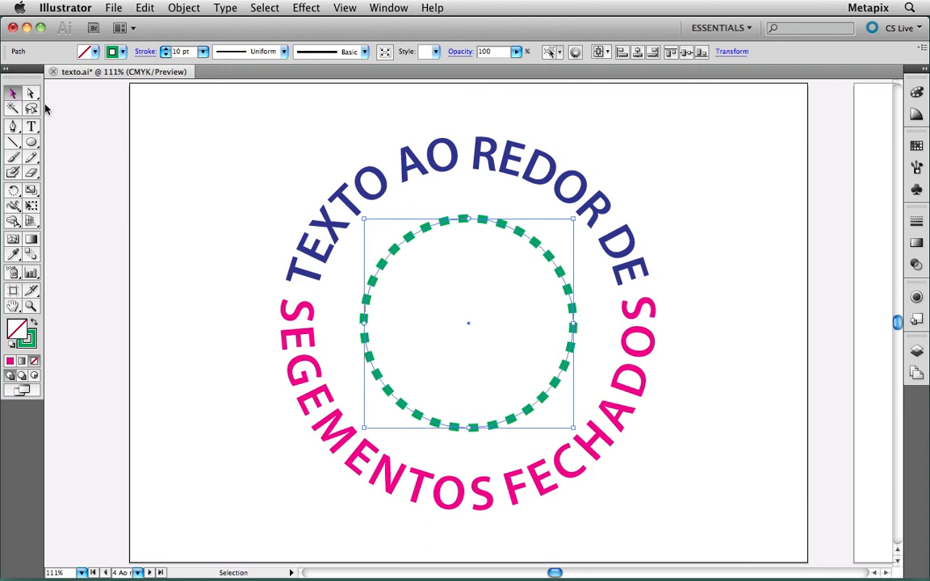
left_click_drag(255, 149, 635, 510)
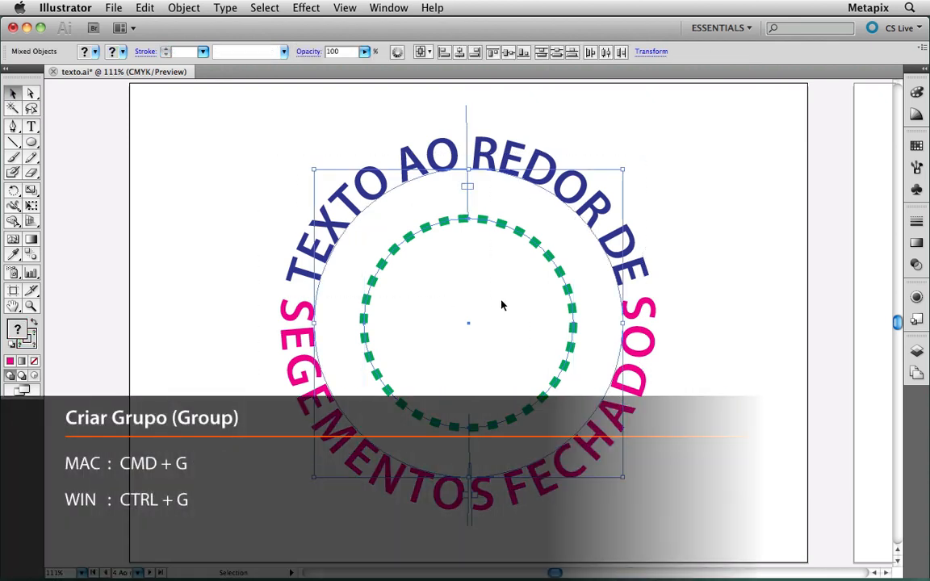
key("super+g")
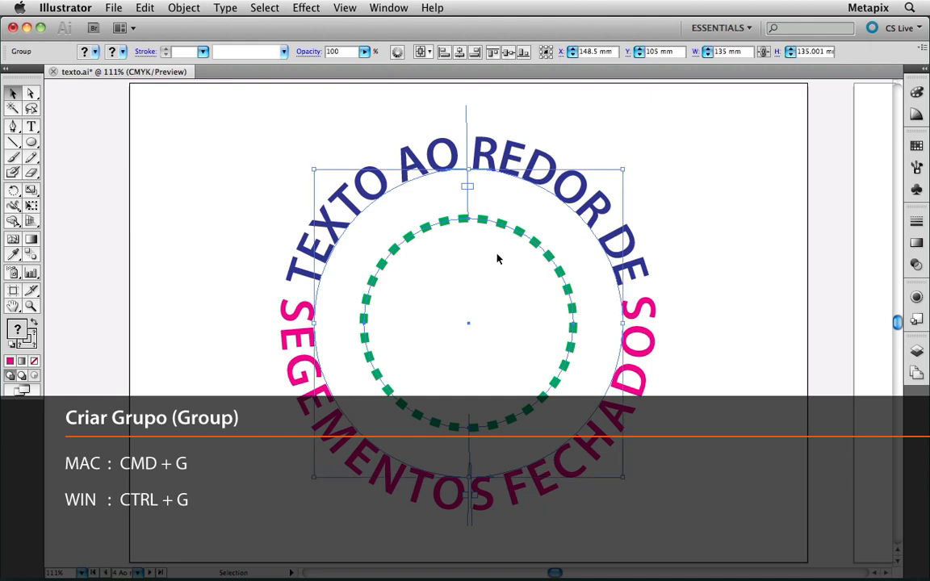
left_click(711, 232)
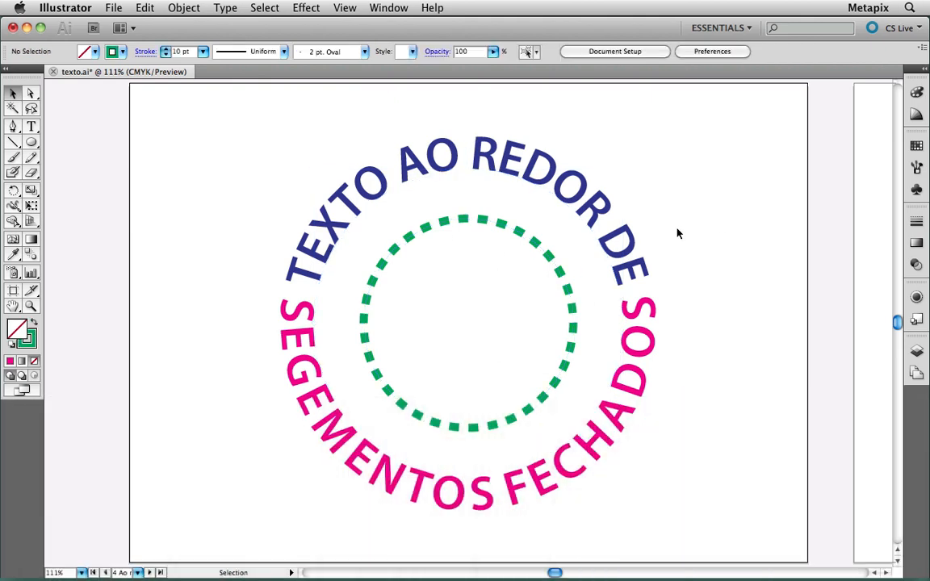
key("super")
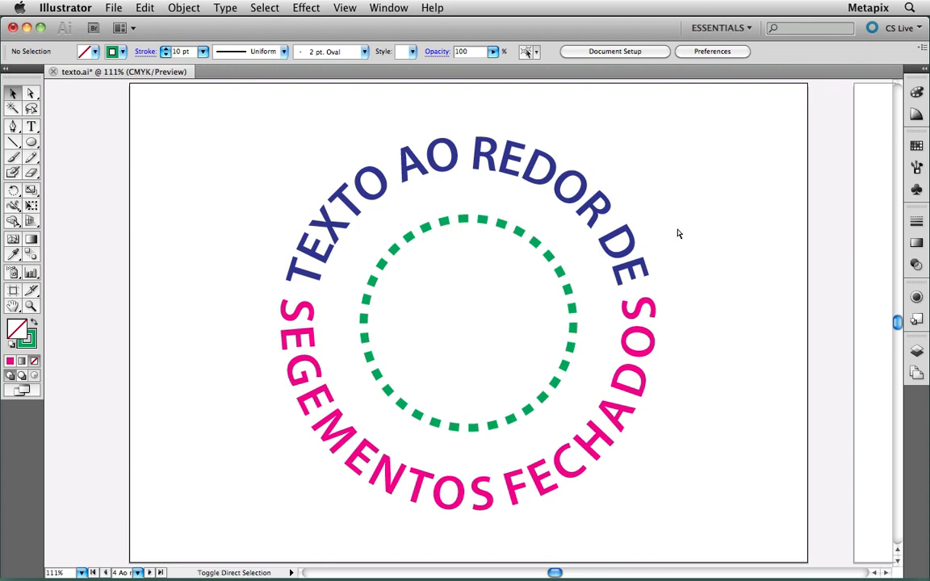